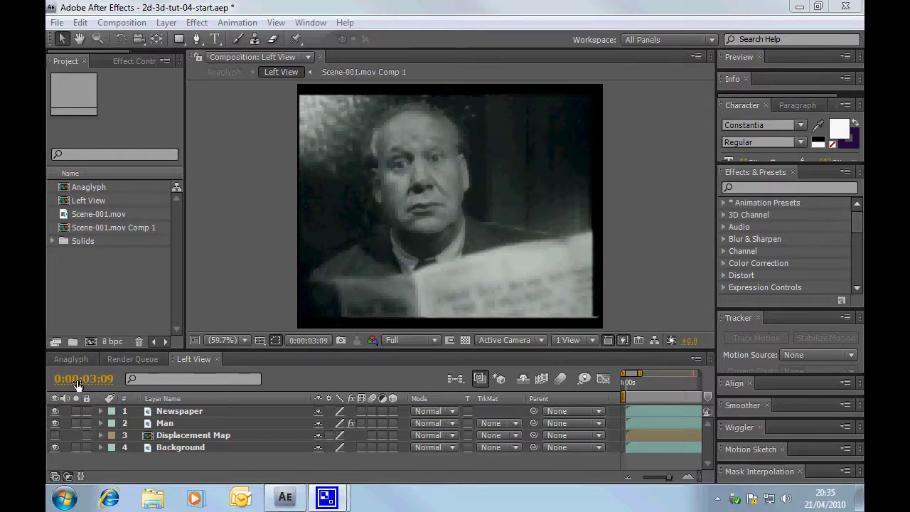
Fit the Anaglyph preview in the viewer, then return to Left View and inspect Scene-001.mov
{"action": "left_click", "coordinate": [80, 359]}
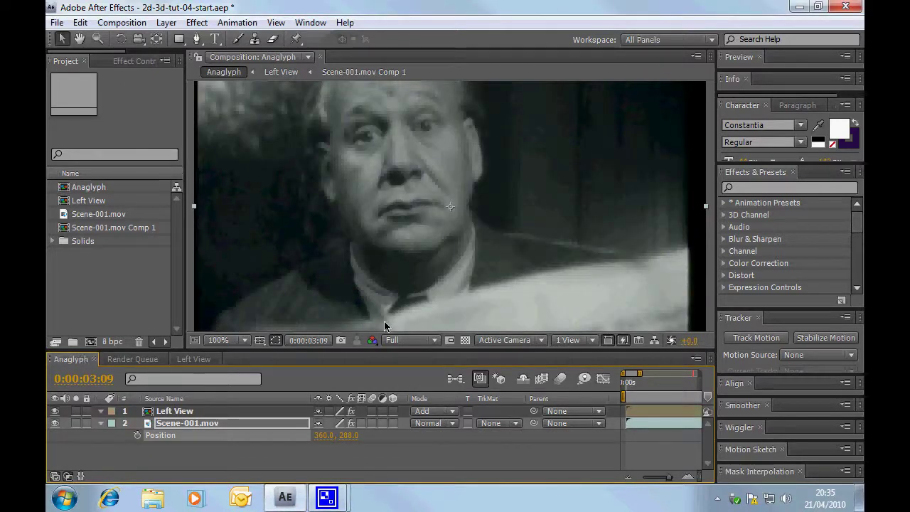
{"action": "left_click", "coordinate": [244, 340]}
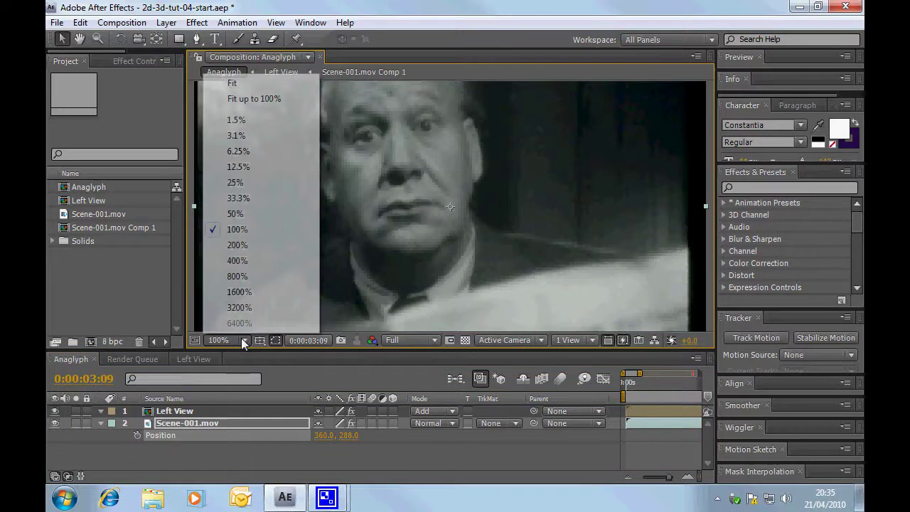
{"action": "left_click", "coordinate": [253, 99]}
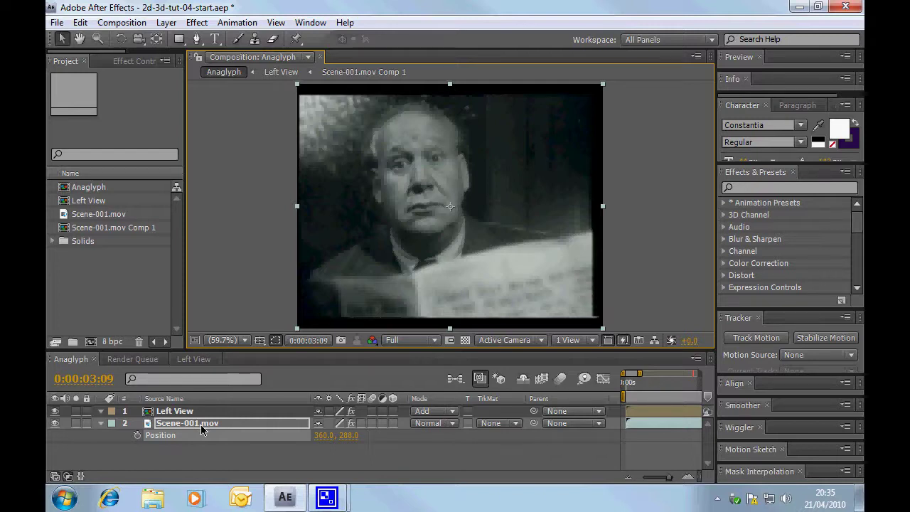
{"action": "left_click", "coordinate": [191, 360]}
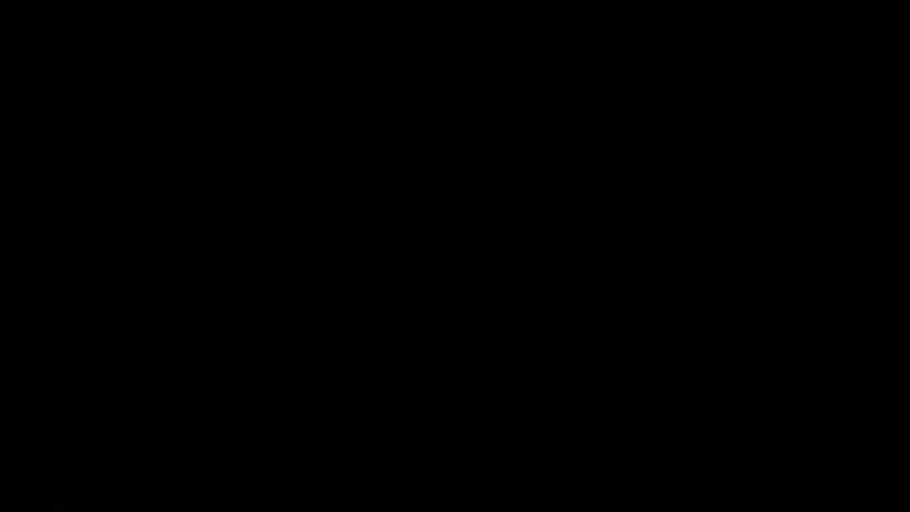
{"action": "left_click", "coordinate": [99, 214]}
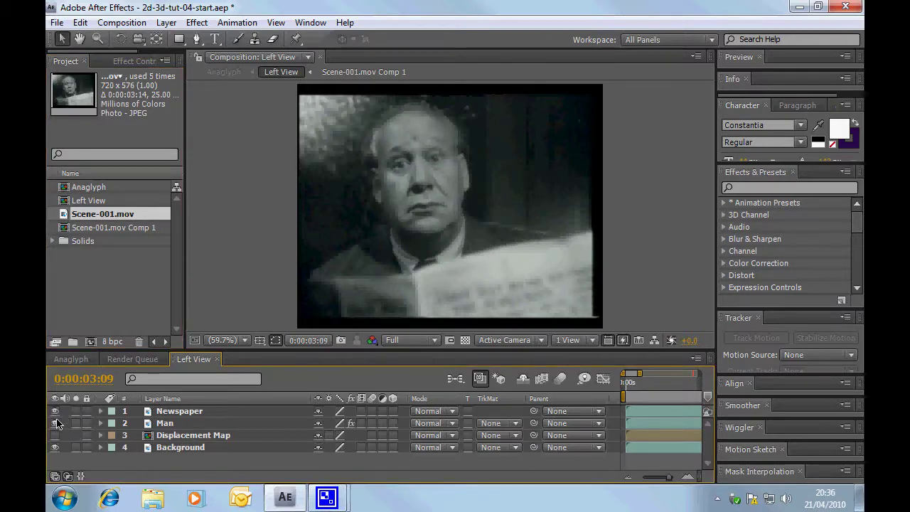
Hide the Man and Background layers at 0:00:02:02 and enlarge the composition viewer
{"action": "left_click_drag", "start_coordinate": [56, 424], "coordinate": [55, 411]}
{"action": "left_click", "coordinate": [162, 451]}
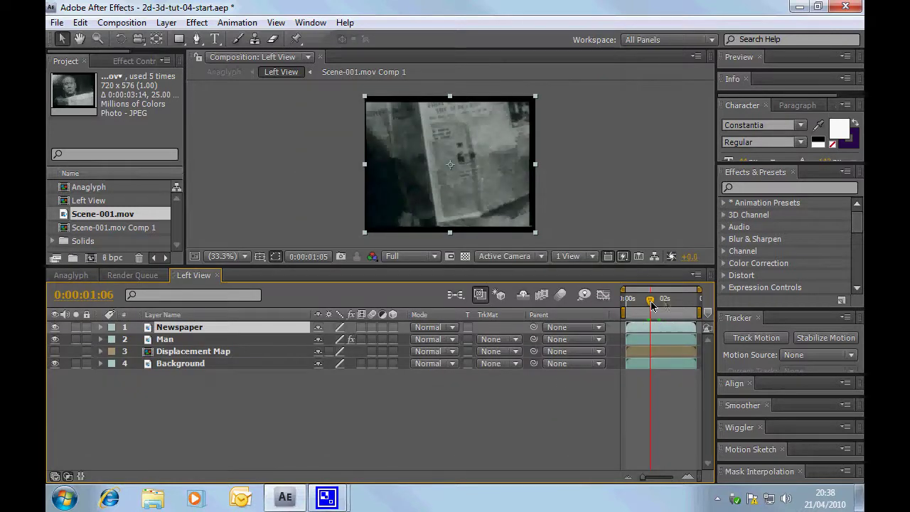
{"action": "left_click_drag", "start_coordinate": [652, 299], "coordinate": [666, 299]}
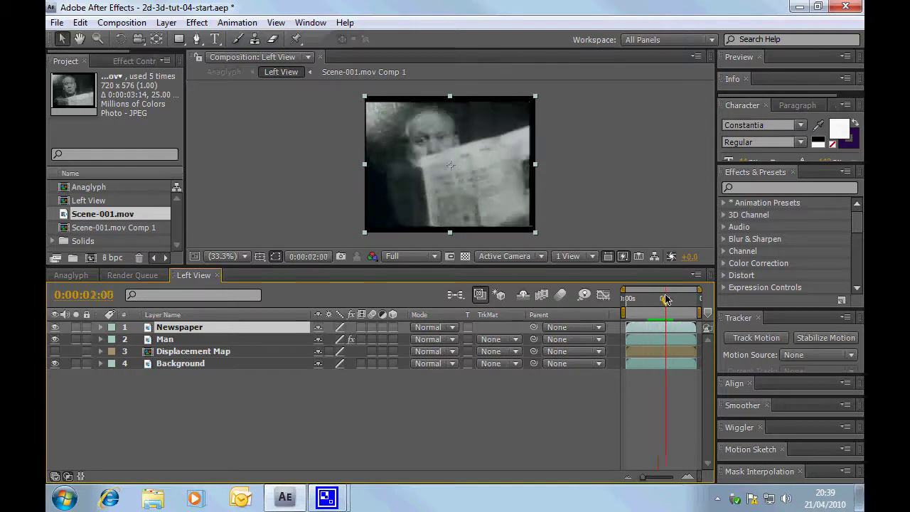
{"action": "left_click", "coordinate": [54, 363]}
{"action": "left_click", "coordinate": [55, 339]}
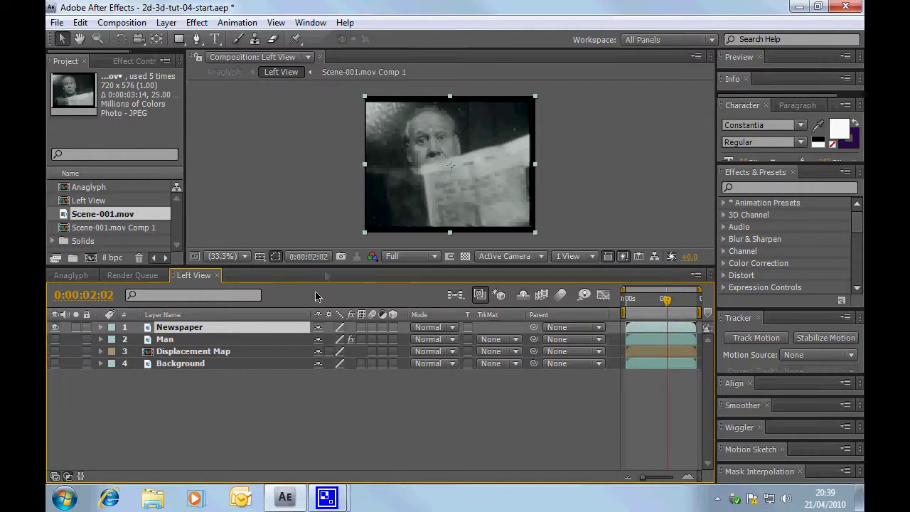
{"action": "left_click_drag", "start_coordinate": [323, 267], "coordinate": [323, 269]}
{"action": "left_click_drag", "start_coordinate": [314, 313], "coordinate": [292, 363]}
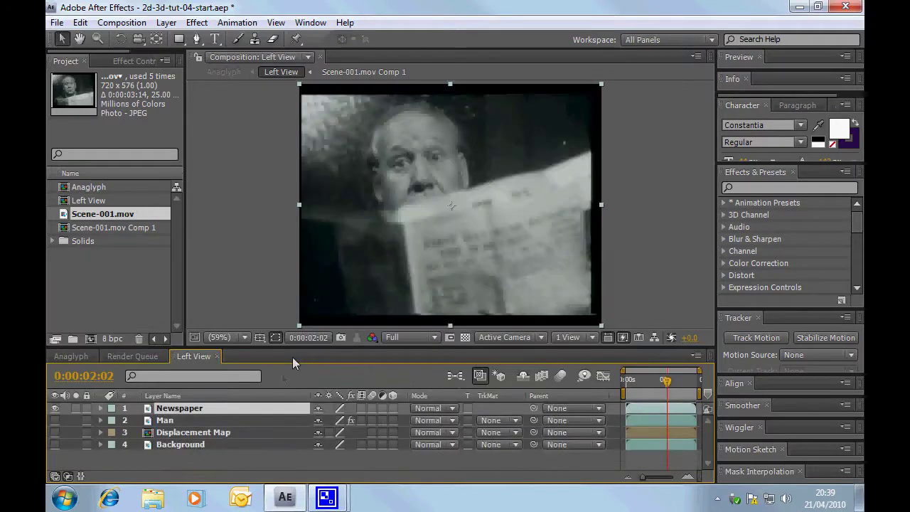
With the Pen tool, trace the newspaper's top edge, run past the right and bottom, and close the mask
{"action": "left_click", "coordinate": [192, 59]}
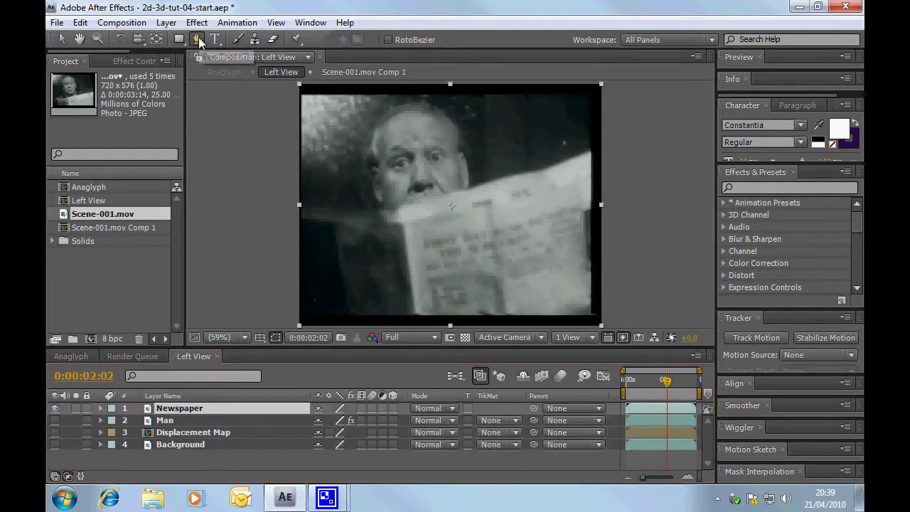
{"action": "left_click", "coordinate": [197, 39]}
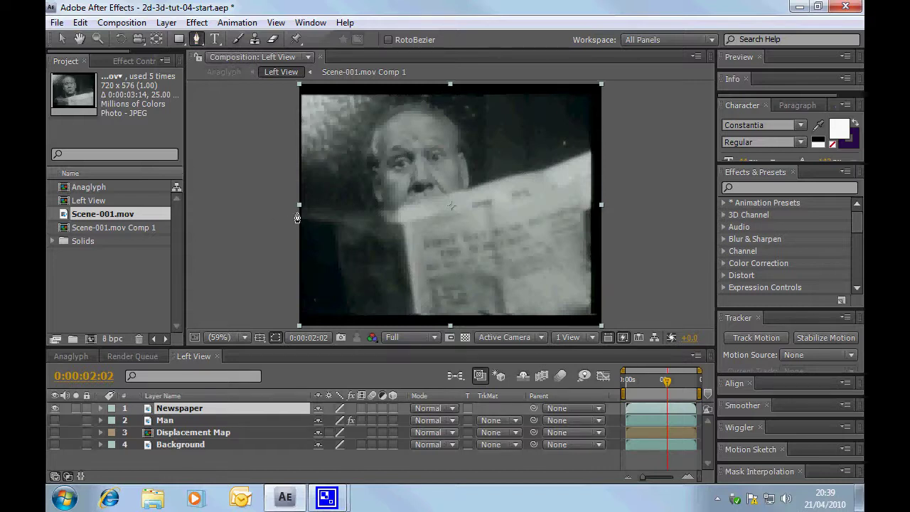
{"action": "left_click", "coordinate": [278, 205]}
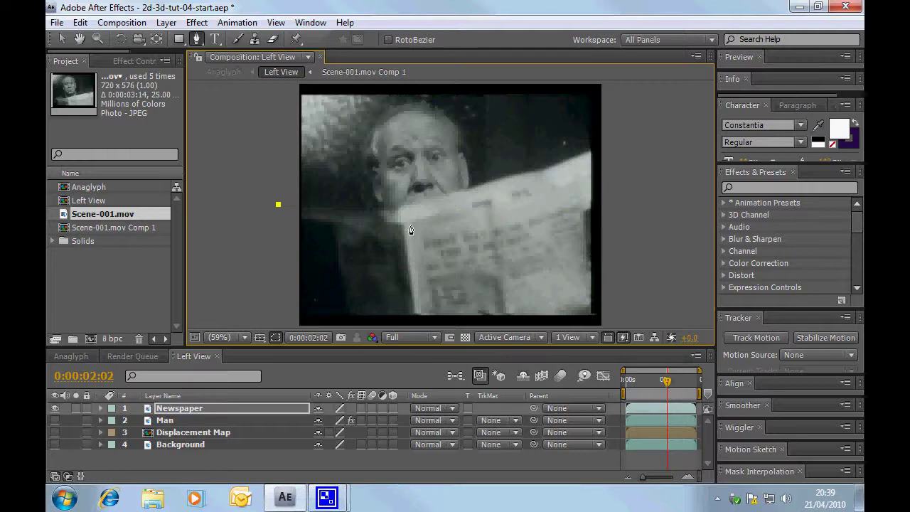
{"action": "left_click", "coordinate": [395, 210]}
{"action": "left_click", "coordinate": [541, 171]}
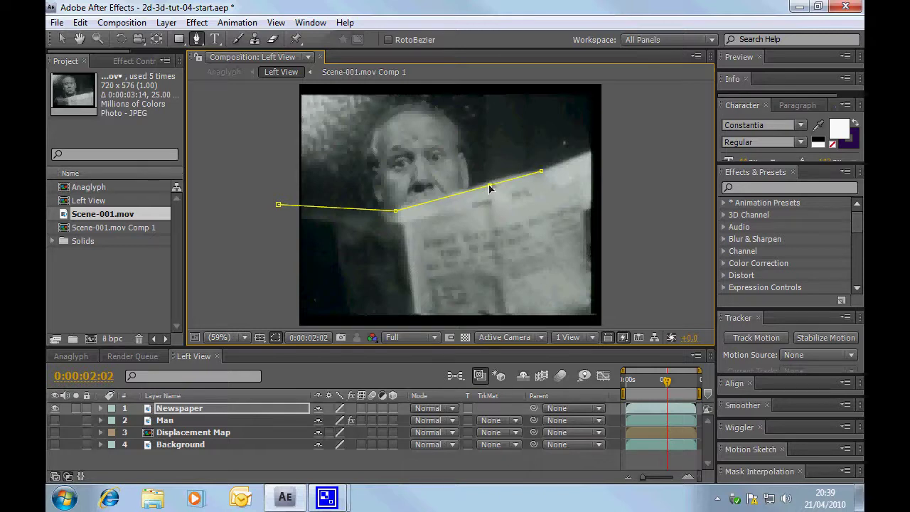
{"action": "left_click_drag", "start_coordinate": [490, 184], "coordinate": [496, 185]}
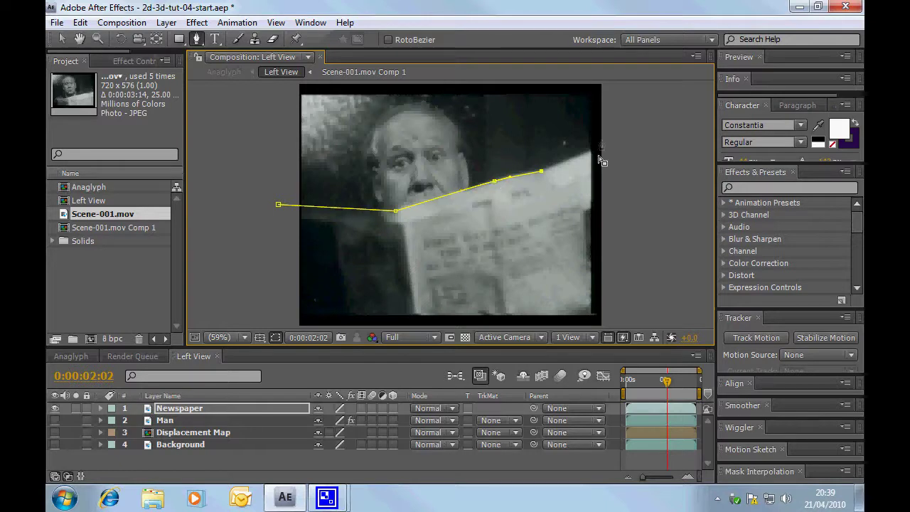
{"action": "left_click", "coordinate": [621, 132]}
{"action": "left_click_drag", "start_coordinate": [622, 131], "coordinate": [624, 134]}
{"action": "left_click", "coordinate": [629, 325]}
{"action": "left_click", "coordinate": [276, 320]}
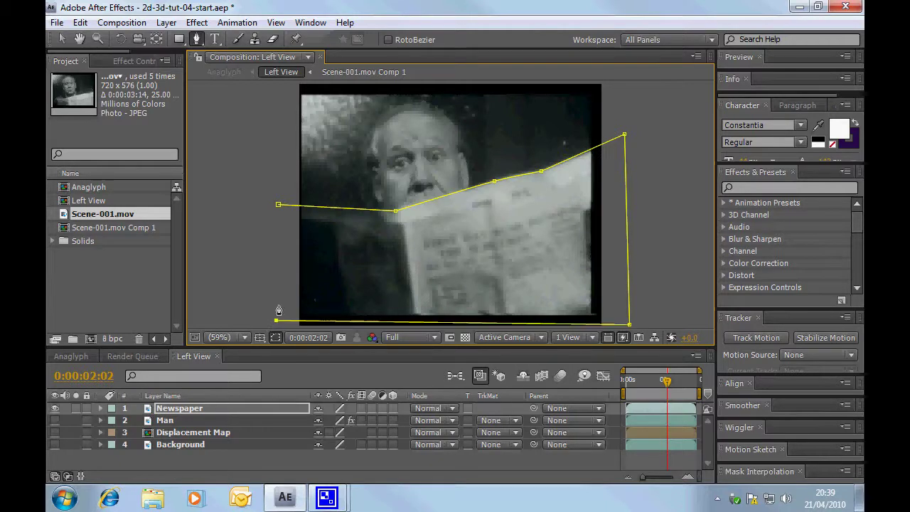
{"action": "left_click", "coordinate": [278, 205]}
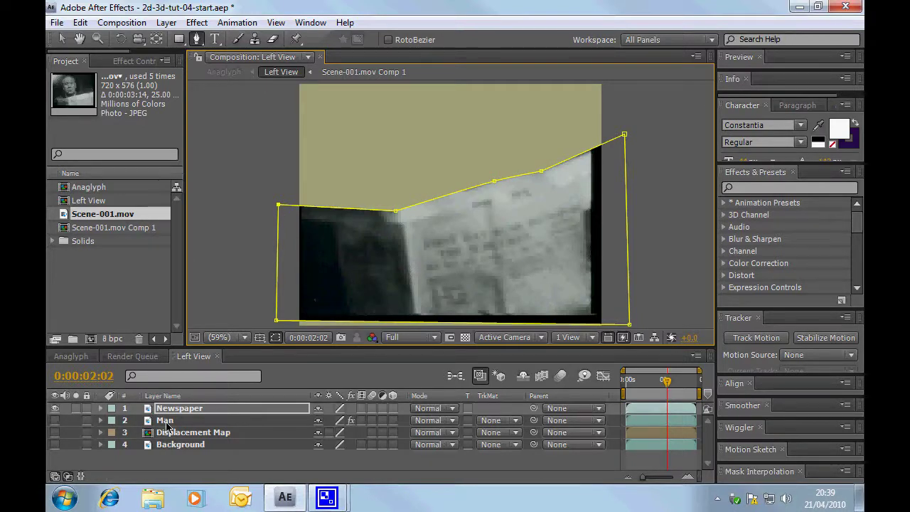
Set Mask 1's feather to 10 pixels and change its mode to None
{"action": "key", "text": "f"}
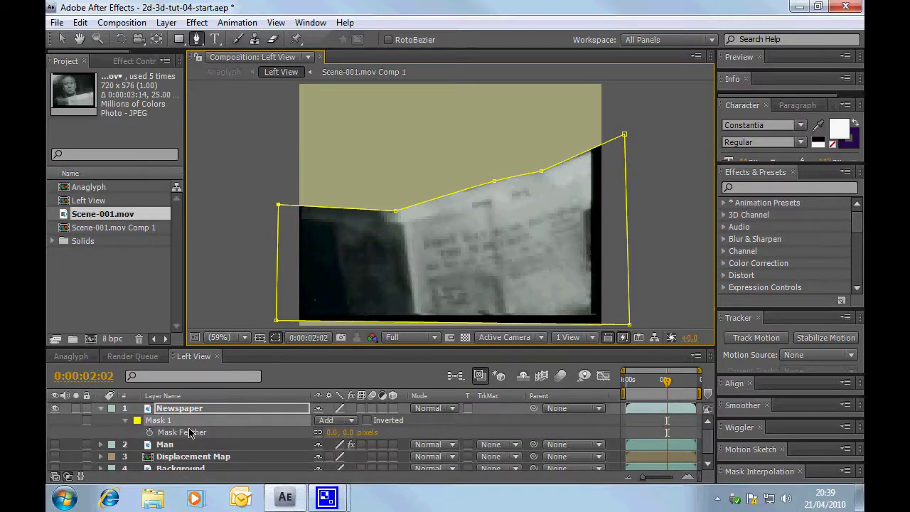
{"action": "left_click", "coordinate": [331, 433]}
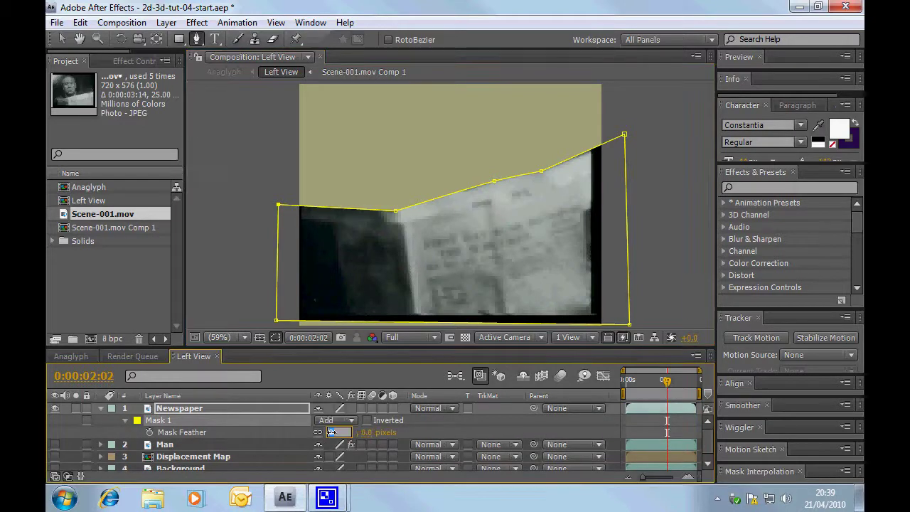
{"action": "type", "text": "10"}
{"action": "key", "text": "Return"}
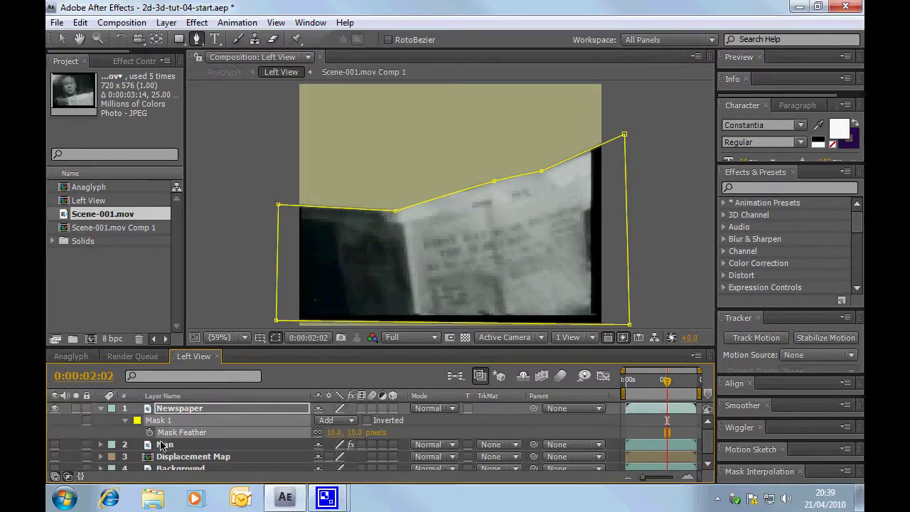
{"action": "left_click", "coordinate": [332, 424]}
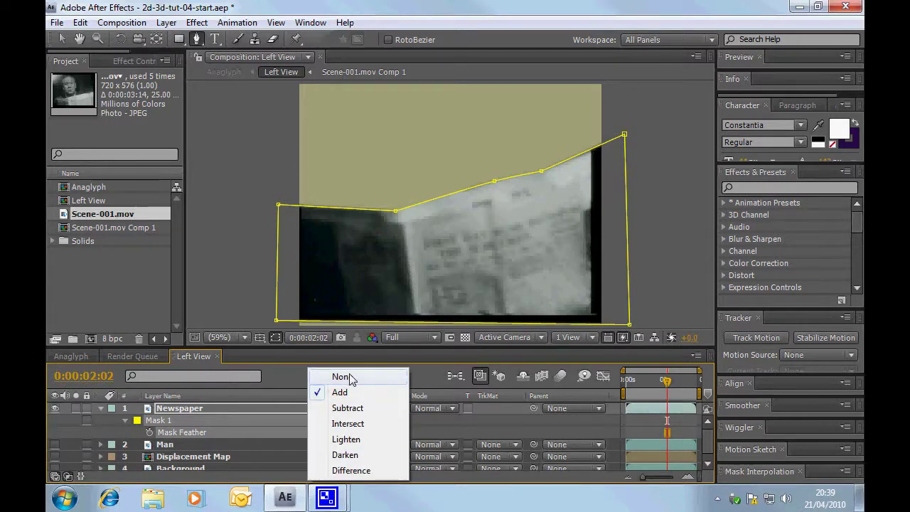
{"action": "left_click", "coordinate": [347, 376]}
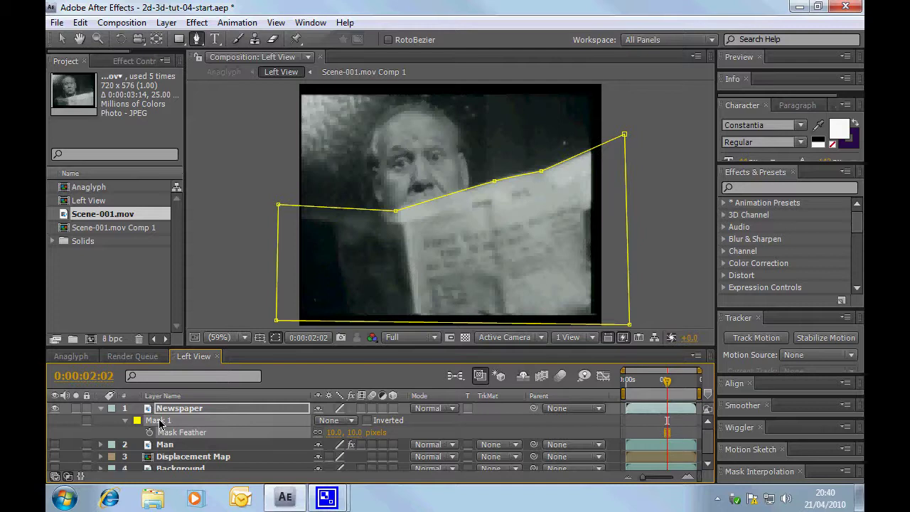
Turn on Mask Path keyframing and step back to an earlier frame
{"action": "key", "text": "m"}
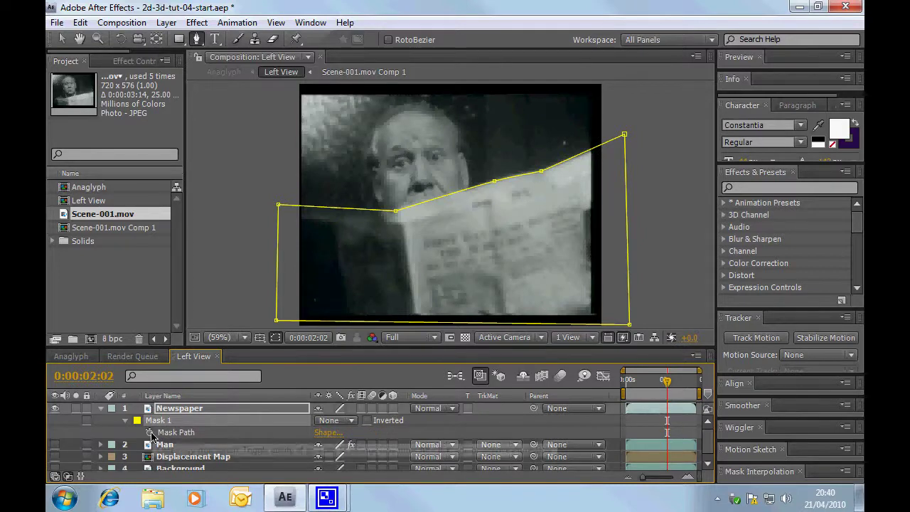
{"action": "left_click", "coordinate": [150, 433]}
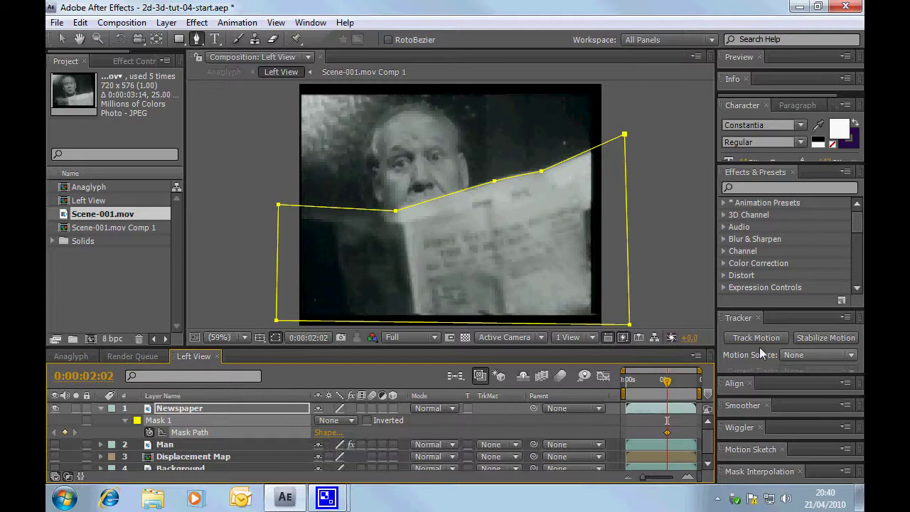
{"action": "left_click", "coordinate": [63, 42]}
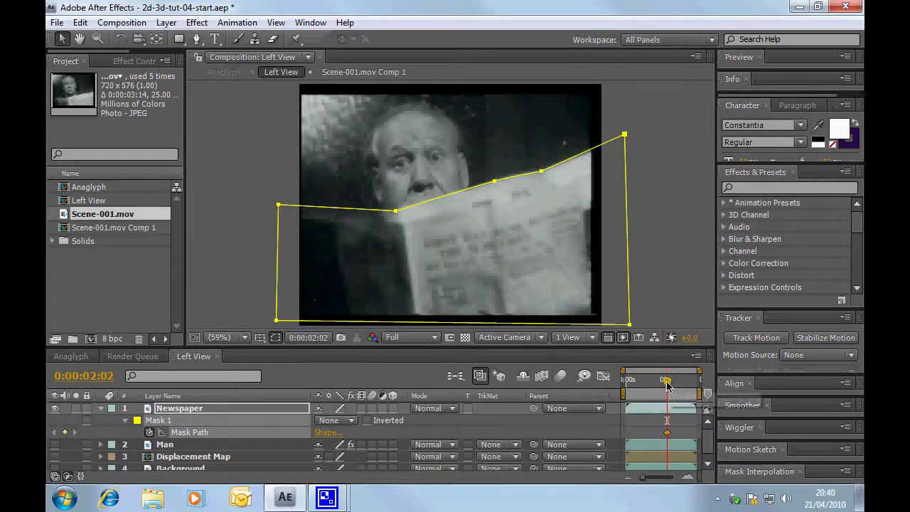
{"action": "left_click_drag", "start_coordinate": [667, 384], "coordinate": [658, 385]}
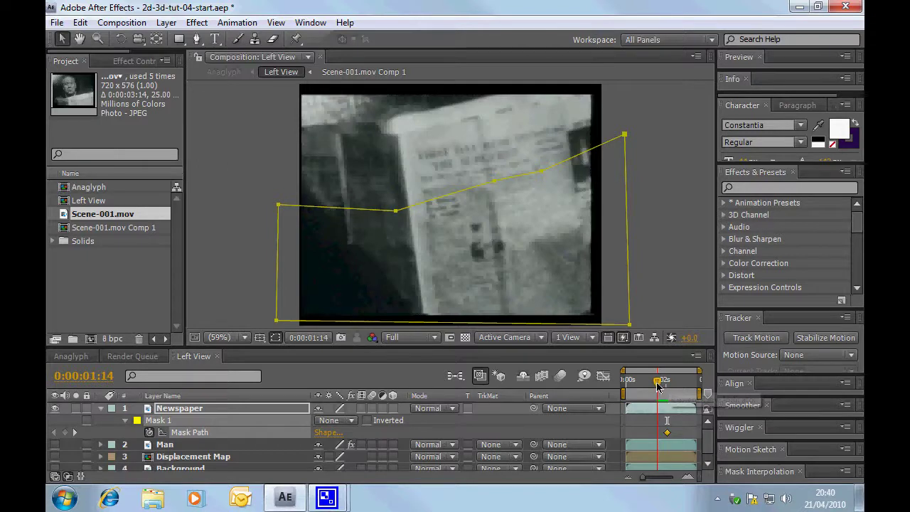
{"action": "key", "text": "Page_Up"}
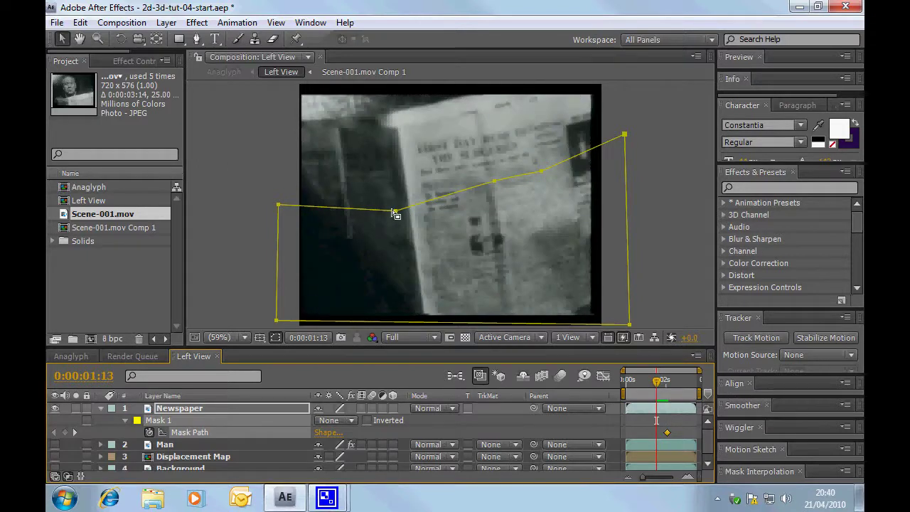
Raise the mask's points at this earlier frame to match the lifted newspaper's edge
{"action": "left_click", "coordinate": [141, 419]}
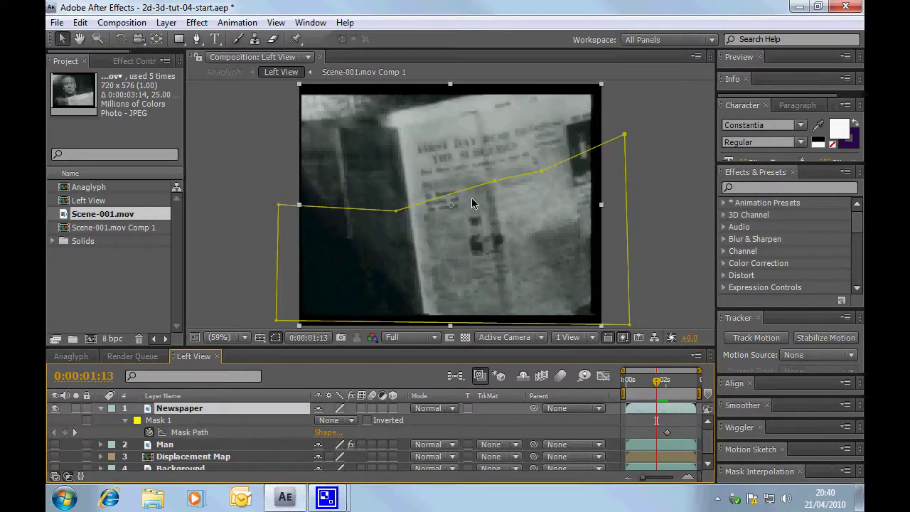
{"action": "left_click", "coordinate": [396, 212]}
{"action": "left_click_drag", "start_coordinate": [397, 211], "coordinate": [390, 116]}
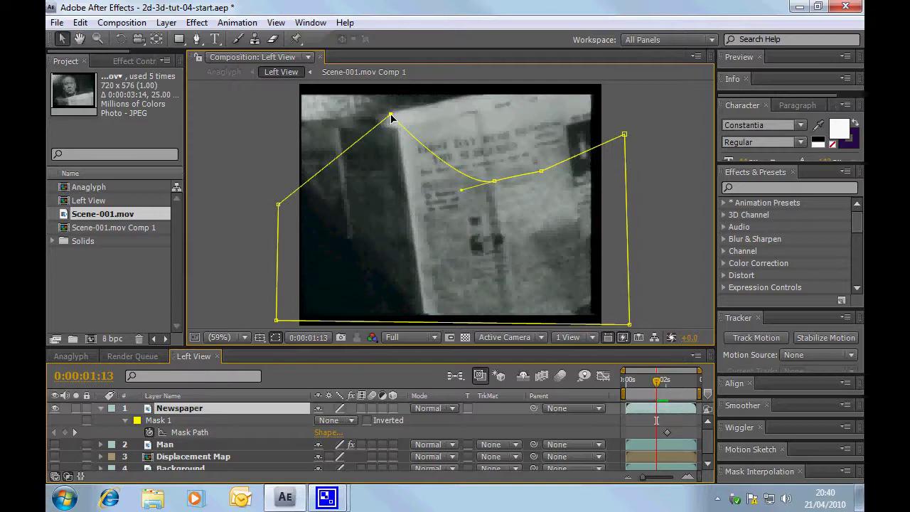
{"action": "left_click_drag", "start_coordinate": [278, 205], "coordinate": [267, 122]}
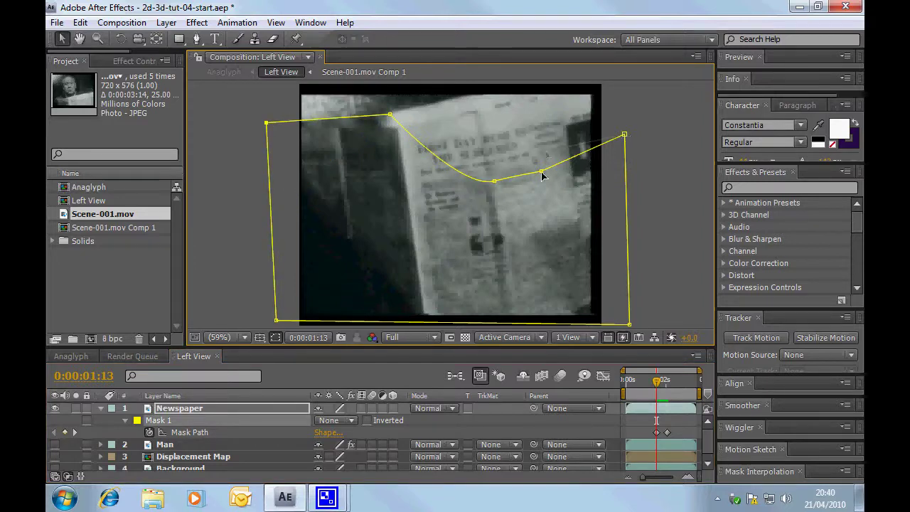
{"action": "left_click_drag", "start_coordinate": [542, 174], "coordinate": [545, 151]}
{"action": "left_click_drag", "start_coordinate": [494, 181], "coordinate": [518, 85]}
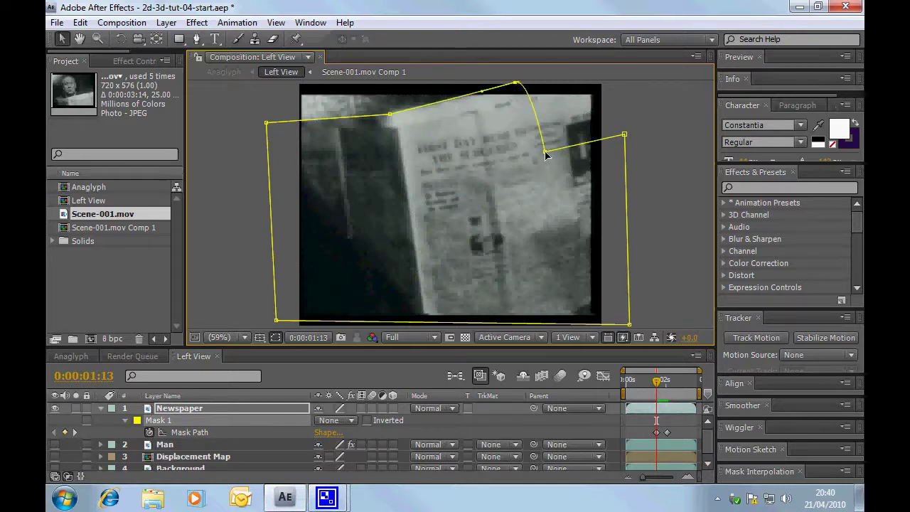
{"action": "left_click_drag", "start_coordinate": [546, 152], "coordinate": [572, 72]}
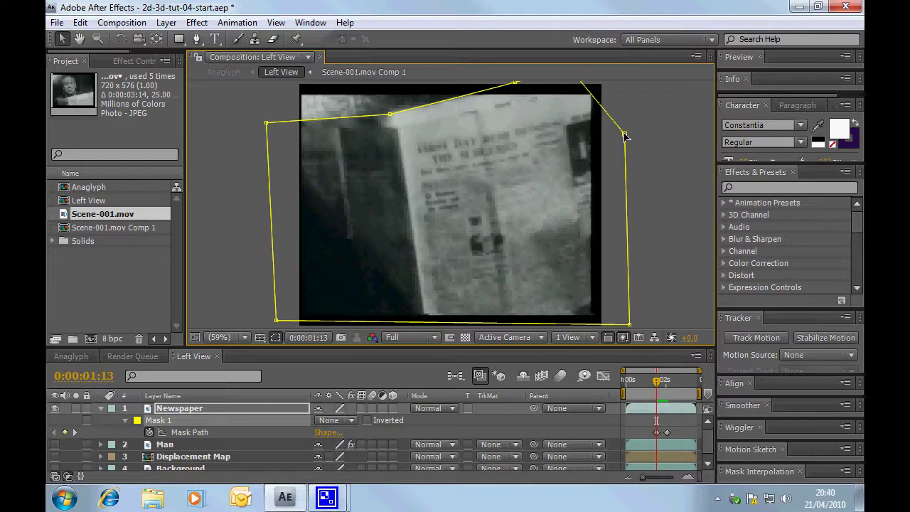
{"action": "left_click_drag", "start_coordinate": [625, 134], "coordinate": [624, 57]}
Nudge the top-right mask point upward and recentre the view on the footage
{"action": "left_click_drag", "start_coordinate": [613, 99], "coordinate": [612, 155]}
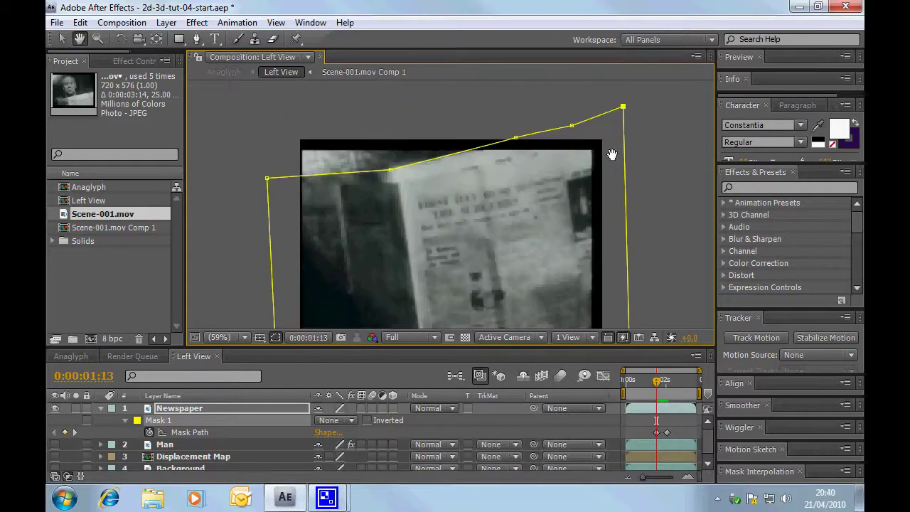
{"action": "key", "text": "v"}
{"action": "left_click_drag", "start_coordinate": [572, 126], "coordinate": [573, 119]}
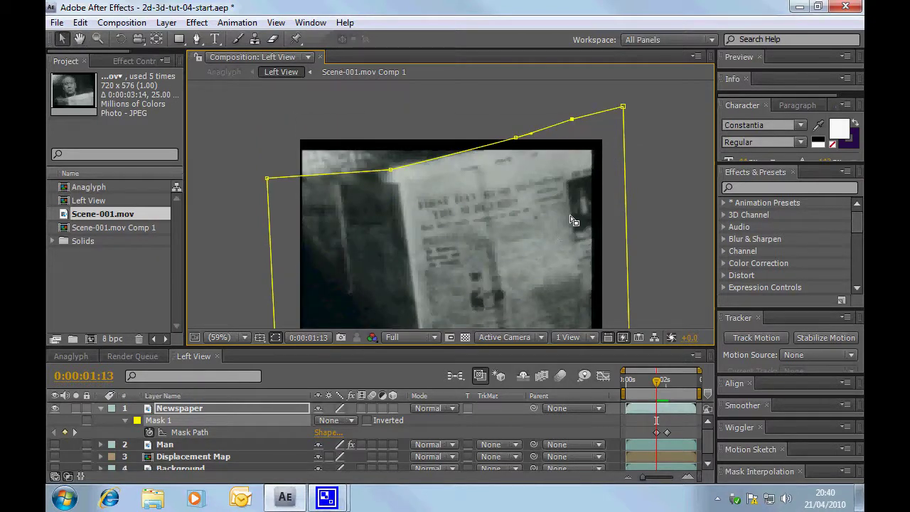
{"action": "key", "text": "h"}
{"action": "left_click_drag", "start_coordinate": [574, 221], "coordinate": [566, 143]}
{"action": "left_click_drag", "start_coordinate": [613, 209], "coordinate": [610, 247]}
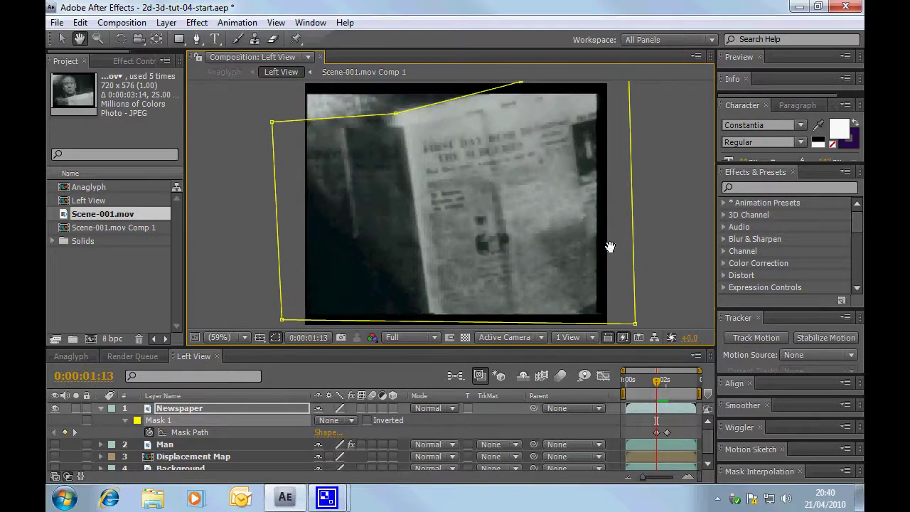
{"action": "key", "text": "v"}
Review the mask during playback and settle on frame 0:00:03:04
{"action": "key", "text": "Page_Down"}
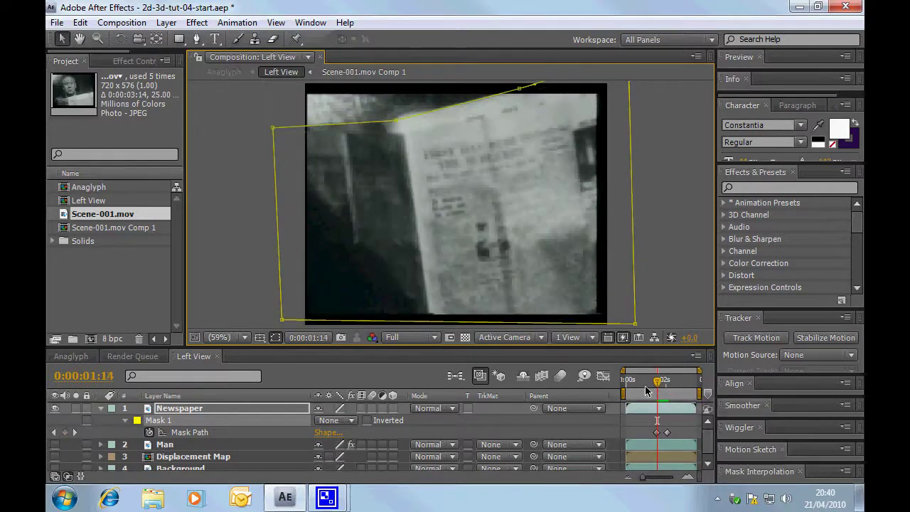
{"action": "key", "text": "Page_Down"}
{"action": "key", "text": "Page_Down"}
{"action": "key", "text": "Page_Down"}
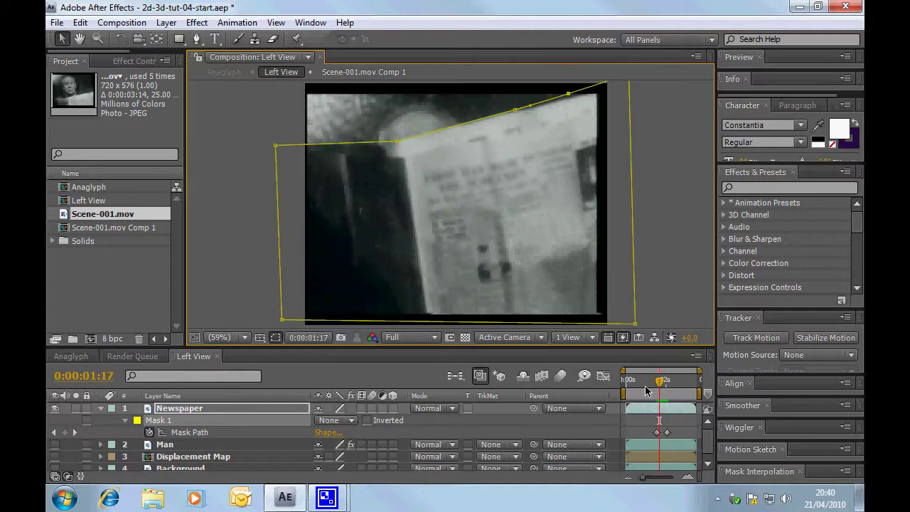
{"action": "key", "text": "Page_Down"}
{"action": "key", "text": "Page_Down"}
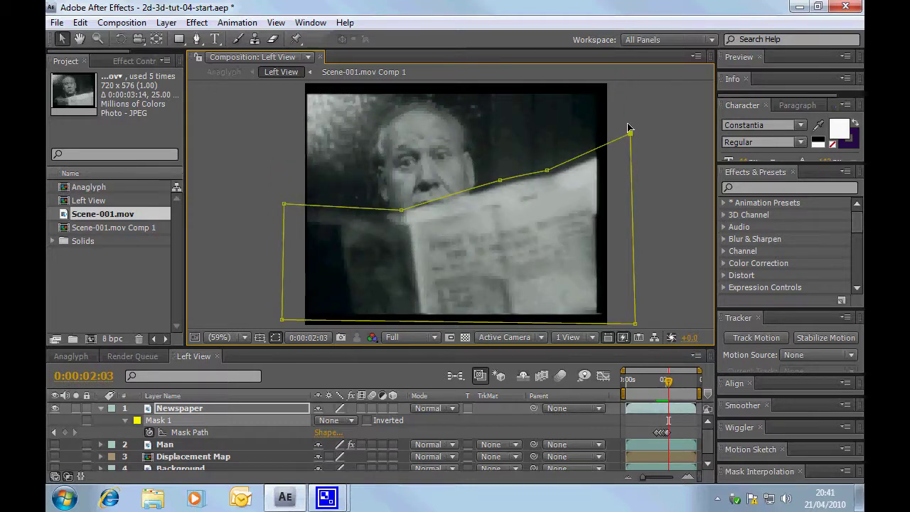
{"action": "key", "text": "space"}
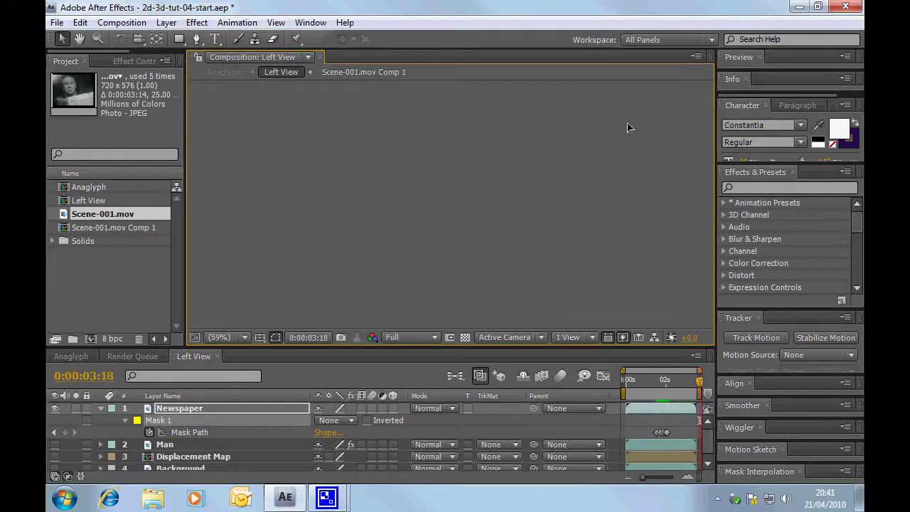
{"action": "key", "text": "space"}
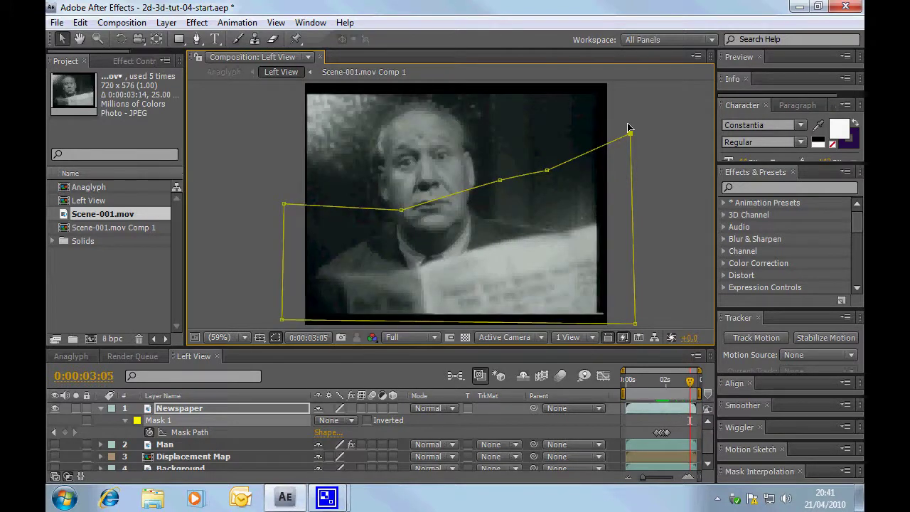
{"action": "key", "text": "Page_Up"}
{"action": "key", "text": "Page_Up"}
{"action": "left_click", "coordinate": [630, 132]}
{"action": "key", "text": "Page_Down"}
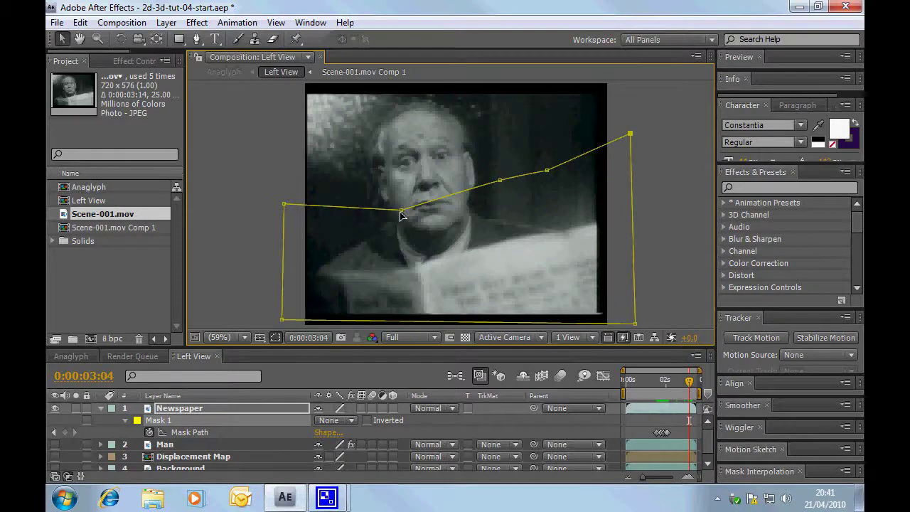
At 0:00:03:04, lower the mask points onto the paper and add a smooth curve point
{"action": "left_click_drag", "start_coordinate": [401, 211], "coordinate": [418, 269]}
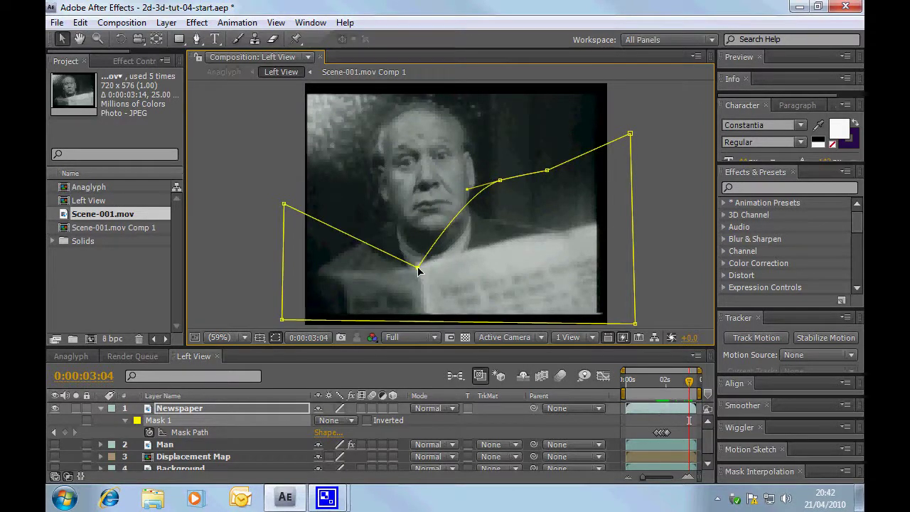
{"action": "left_click_drag", "start_coordinate": [284, 207], "coordinate": [274, 277]}
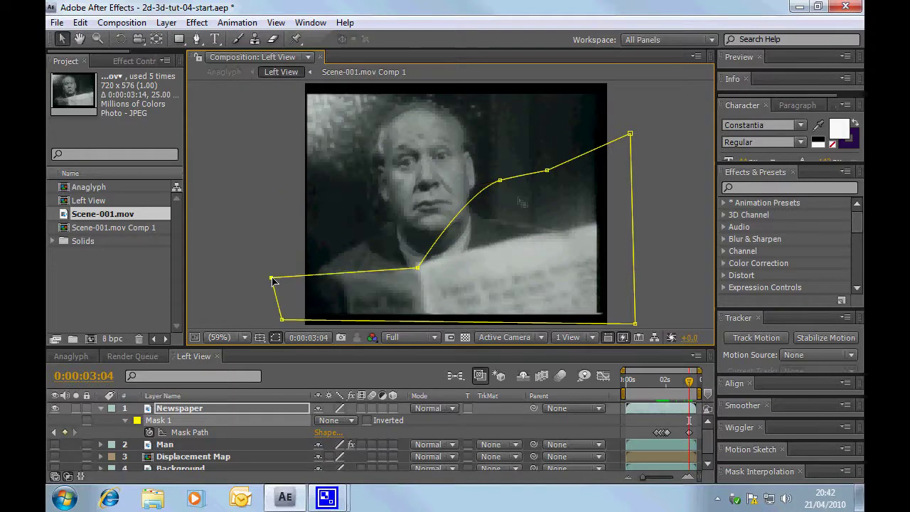
{"action": "left_click_drag", "start_coordinate": [499, 184], "coordinate": [514, 242]}
{"action": "left_click_drag", "start_coordinate": [547, 170], "coordinate": [570, 234]}
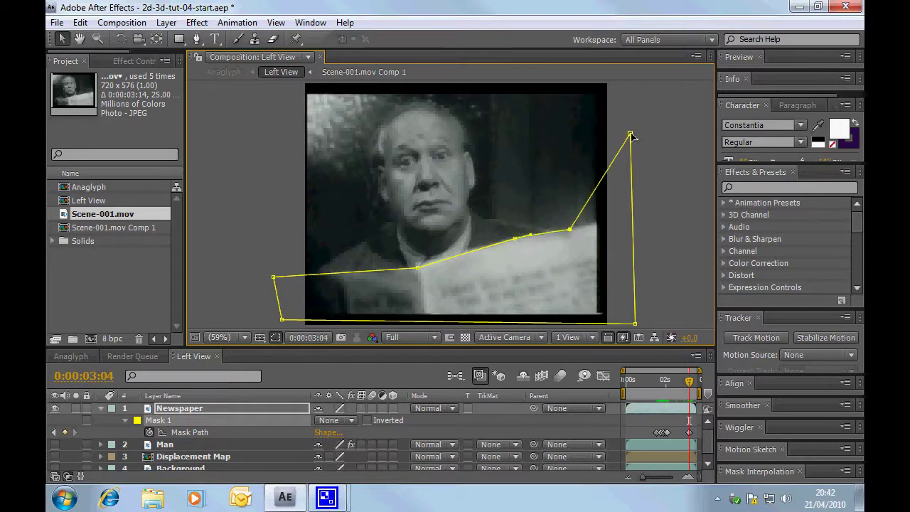
{"action": "left_click_drag", "start_coordinate": [630, 134], "coordinate": [631, 220]}
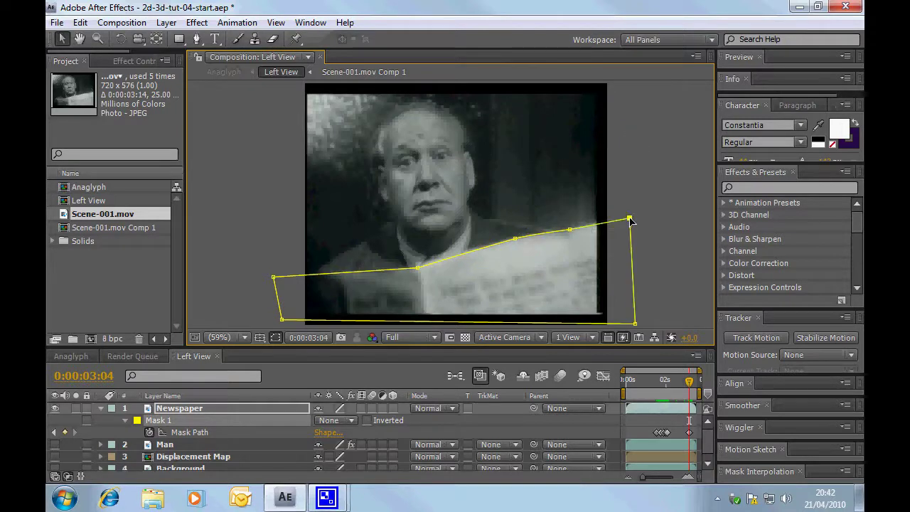
{"action": "left_click", "coordinate": [530, 234]}
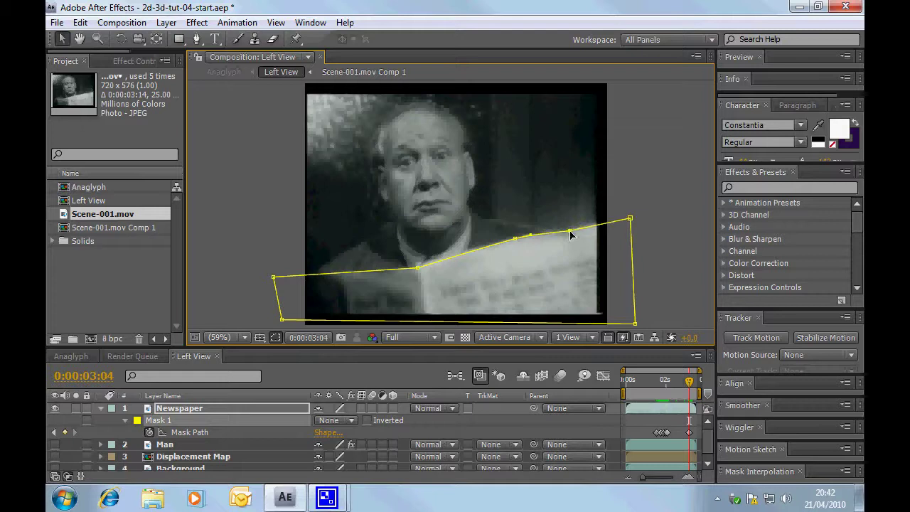
{"action": "left_click", "coordinate": [515, 240], "text": "ctrl"}
{"action": "left_click", "coordinate": [515, 242], "text": "ctrl"}
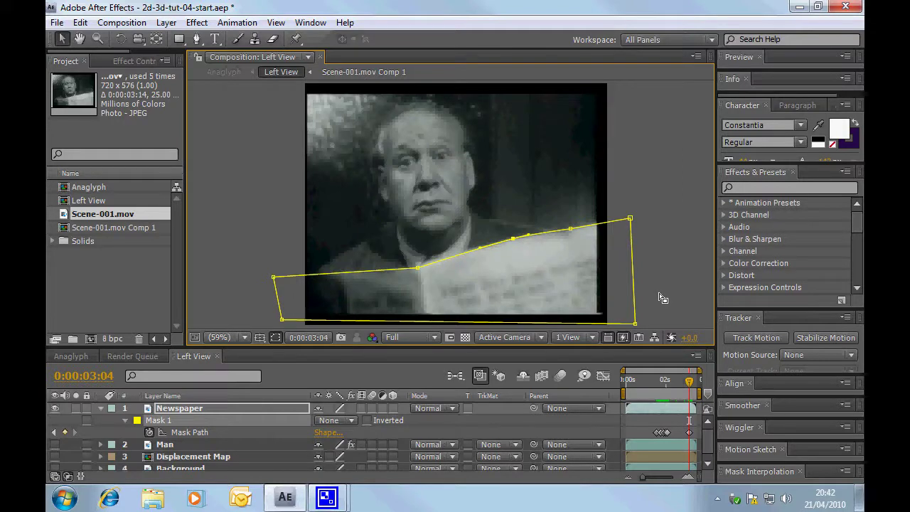
At 0:00:03:00, lower the mask's top-edge, corner and left points to fit the paper
{"action": "key", "text": "Page_Up"}
{"action": "key", "text": "Page_Up"}
{"action": "key", "text": "Page_Up"}
{"action": "key", "text": "Page_Up"}
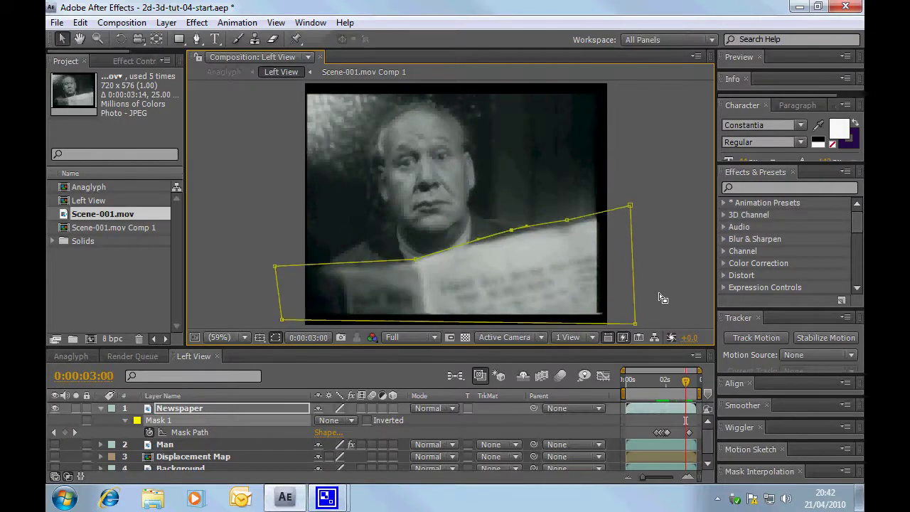
{"action": "key", "text": "Page_Up"}
{"action": "key", "text": "Page_Up"}
{"action": "key", "text": "Page_Up"}
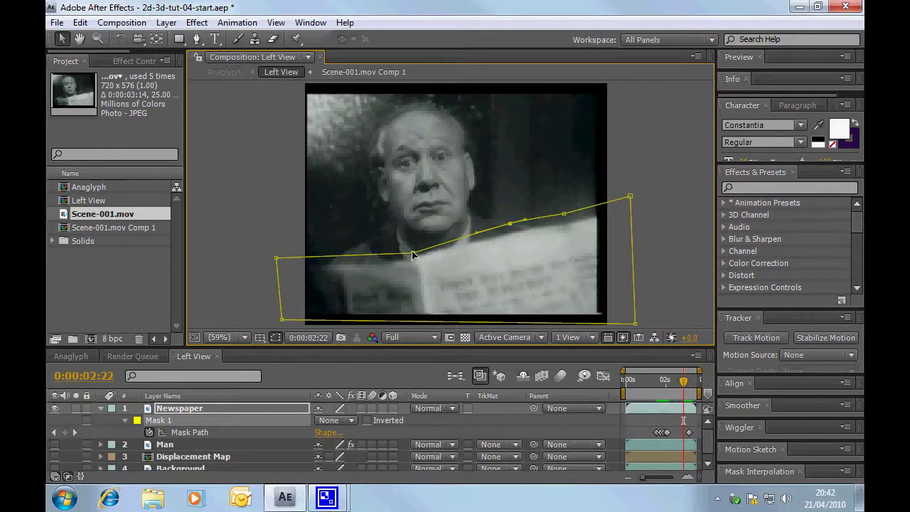
{"action": "left_click_drag", "start_coordinate": [413, 254], "coordinate": [414, 260]}
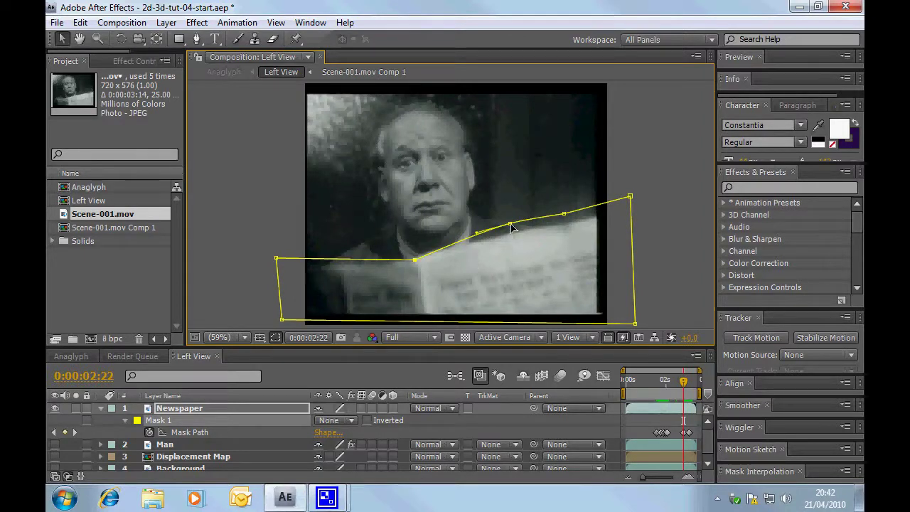
{"action": "left_click_drag", "start_coordinate": [512, 227], "coordinate": [513, 235]}
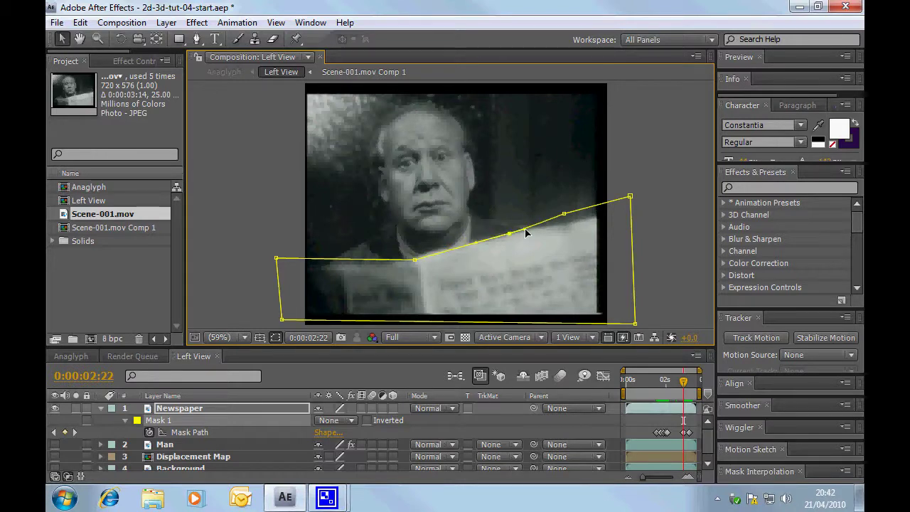
{"action": "left_click_drag", "start_coordinate": [566, 219], "coordinate": [565, 231]}
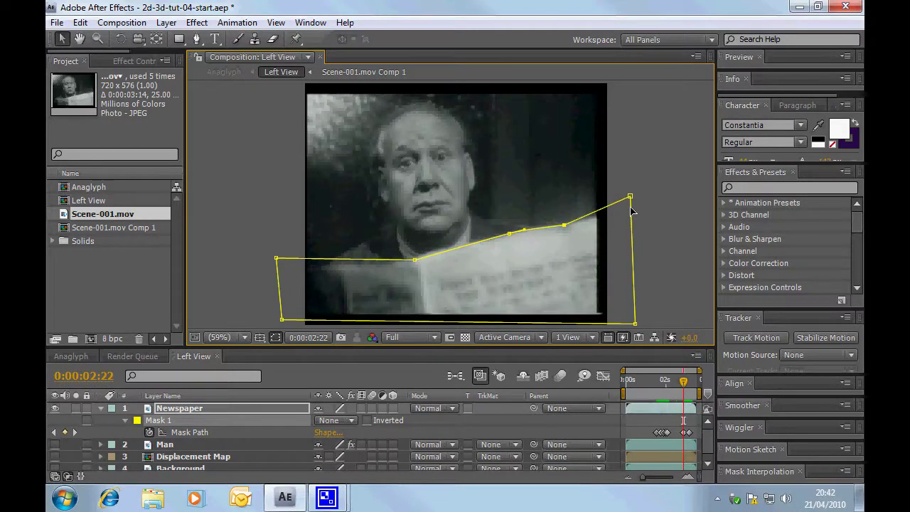
{"action": "left_click_drag", "start_coordinate": [632, 198], "coordinate": [632, 214]}
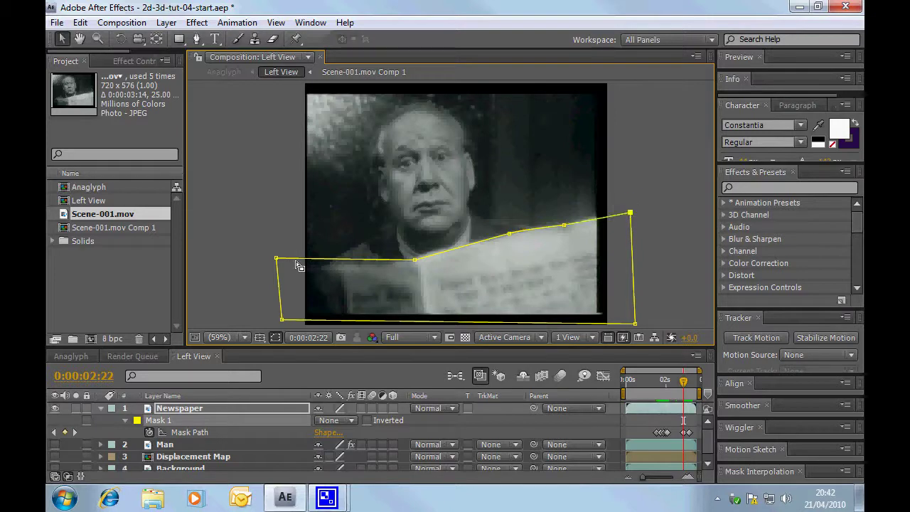
{"action": "left_click_drag", "start_coordinate": [277, 260], "coordinate": [277, 270]}
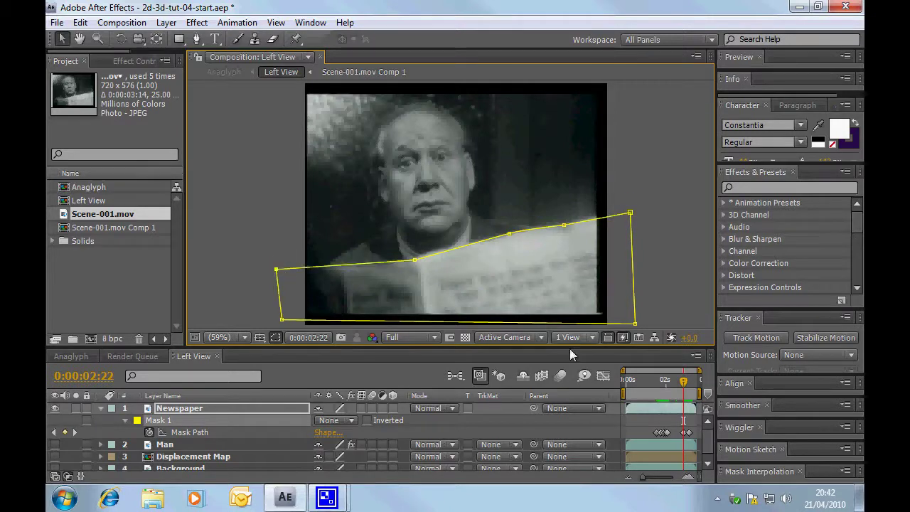
{"action": "key", "text": "Page_Down"}
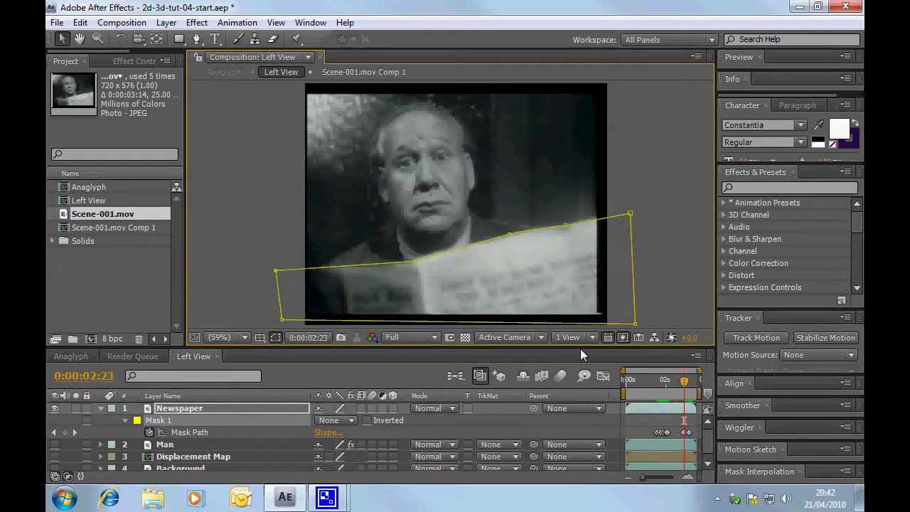
{"action": "key", "text": "Page_Down"}
{"action": "key", "text": "Page_Down"}
{"action": "key", "text": "Page_Down"}
{"action": "key", "text": "Page_Down"}
{"action": "key", "text": "Page_Down"}
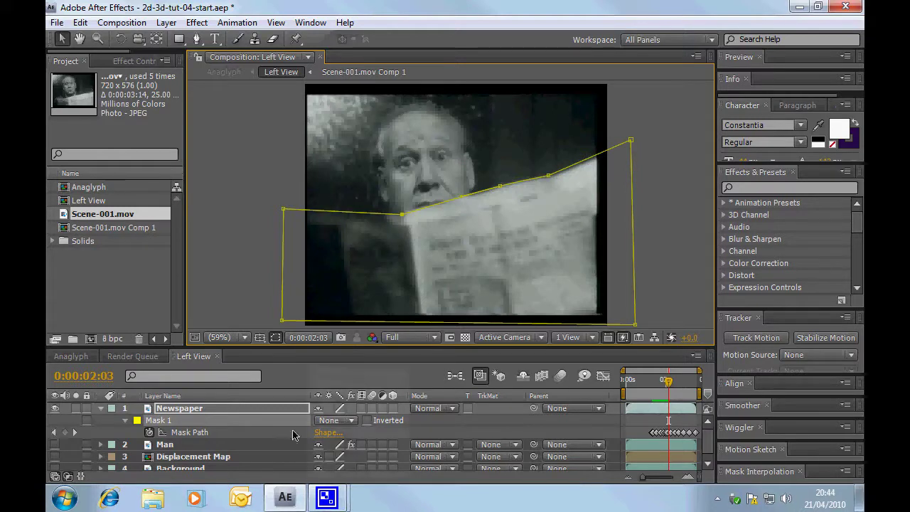
Set Mask 1's mode to Add and give the layer list more room
{"action": "left_click", "coordinate": [332, 420]}
{"action": "left_click", "coordinate": [333, 389]}
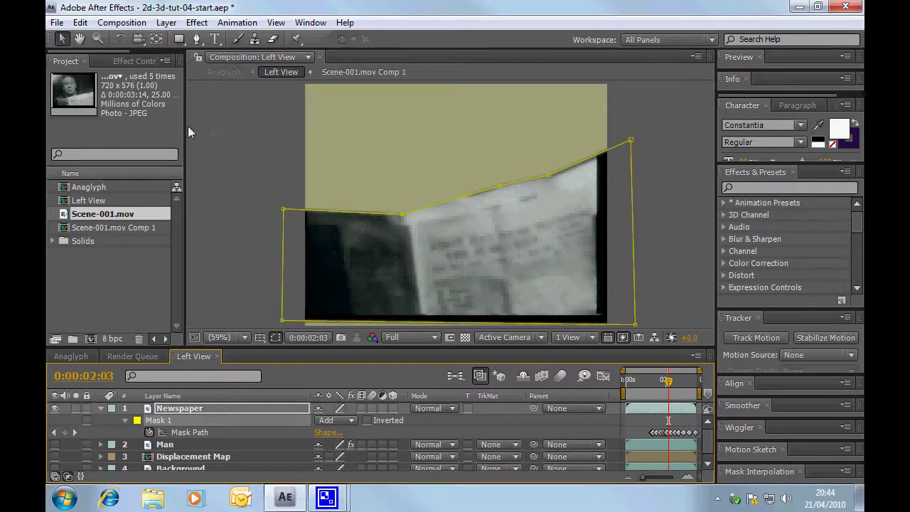
{"action": "left_click", "coordinate": [188, 126]}
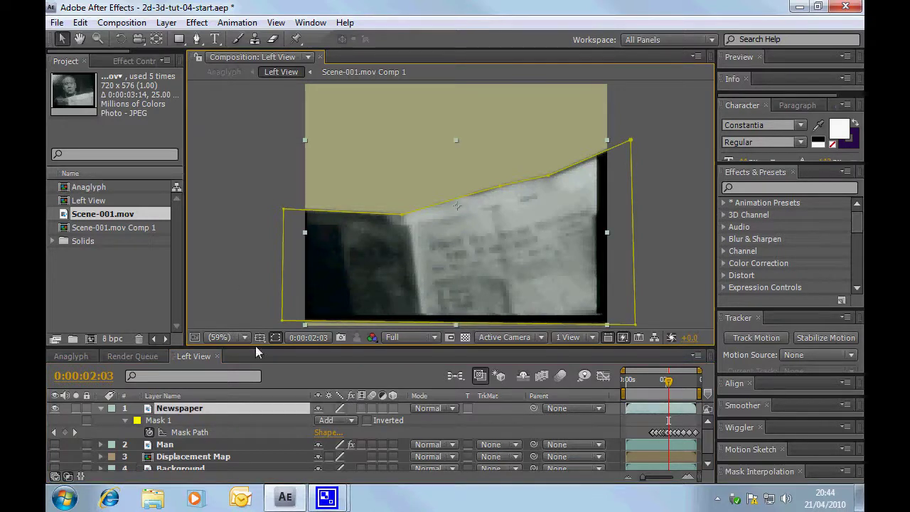
{"action": "left_click_drag", "start_coordinate": [255, 348], "coordinate": [255, 279]}
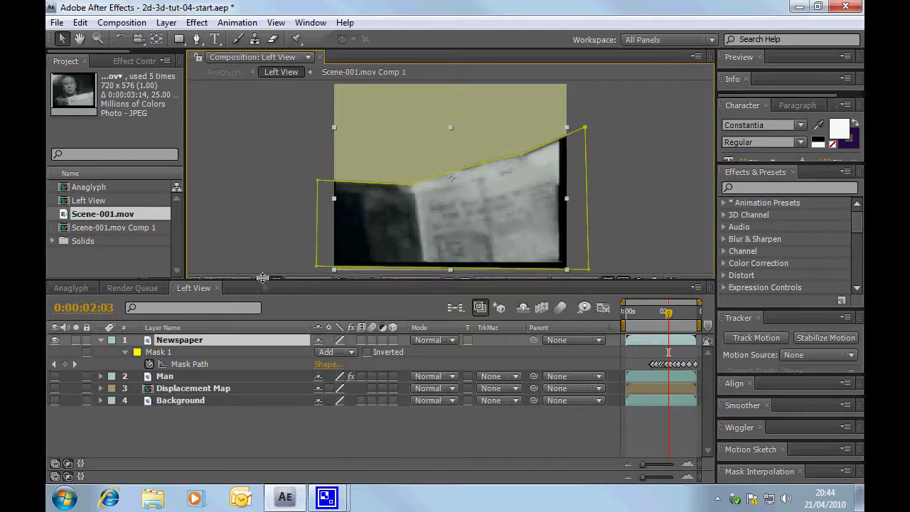
Show and select the Man layer, then toggle its Displacement Map effect off and on
{"action": "left_click", "coordinate": [55, 376]}
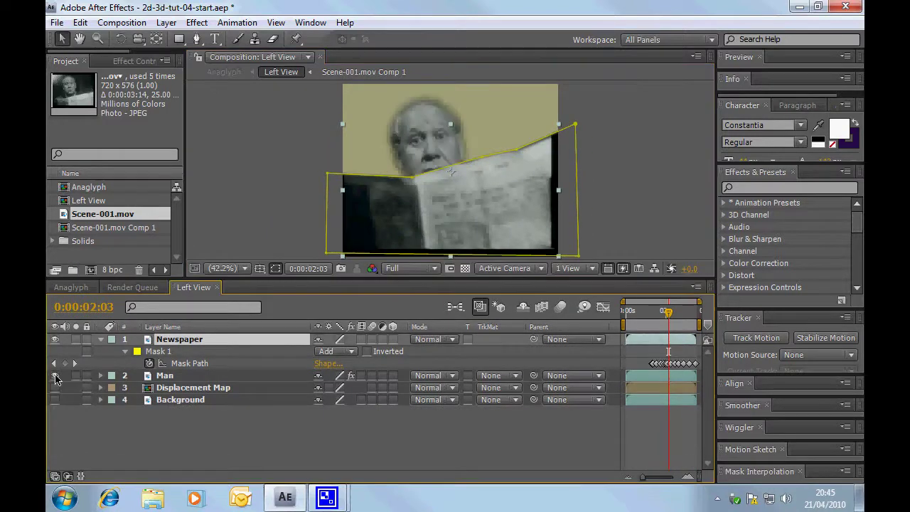
{"action": "left_click", "coordinate": [176, 377]}
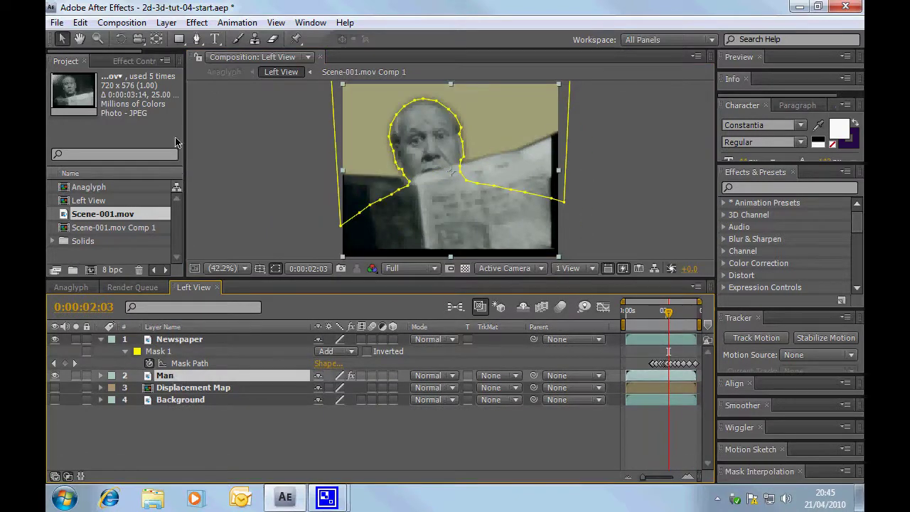
{"action": "left_click", "coordinate": [123, 62]}
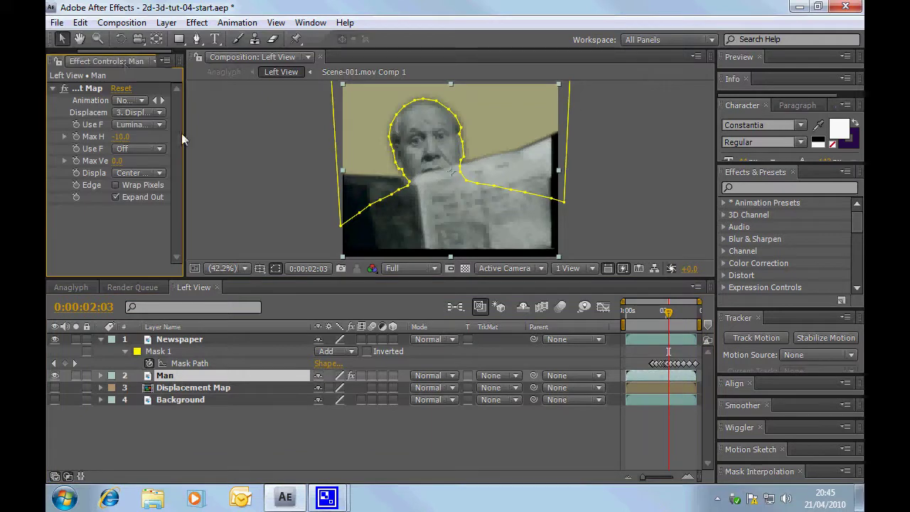
{"action": "left_click_drag", "start_coordinate": [183, 133], "coordinate": [272, 142]}
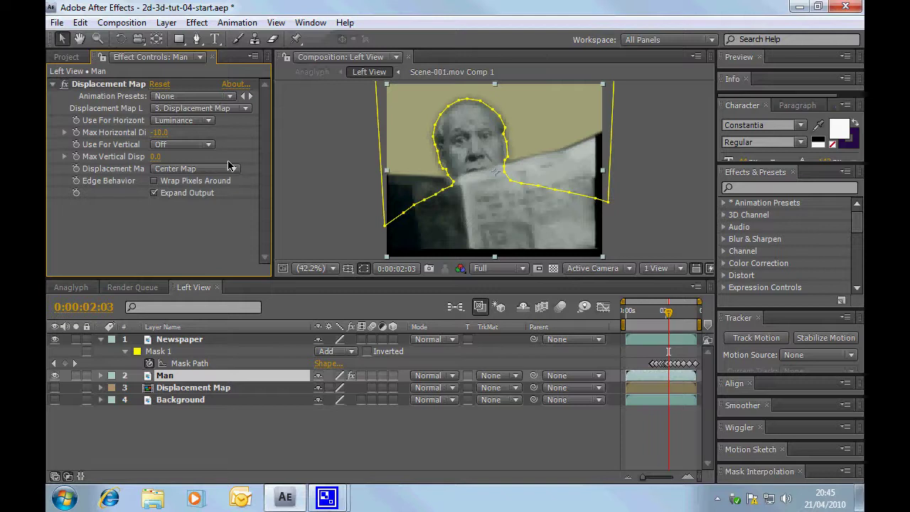
{"action": "left_click", "coordinate": [65, 84]}
{"action": "left_click", "coordinate": [65, 84]}
Check what lies beneath by toggling Newspaper and Man, then turn Background and Newspaper back on
{"action": "left_click_drag", "start_coordinate": [516, 147], "coordinate": [509, 174]}
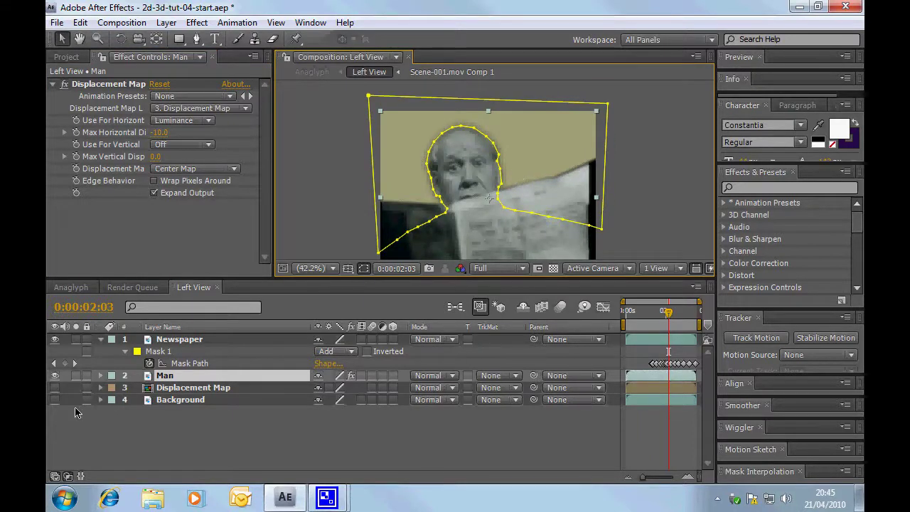
{"action": "left_click", "coordinate": [55, 340]}
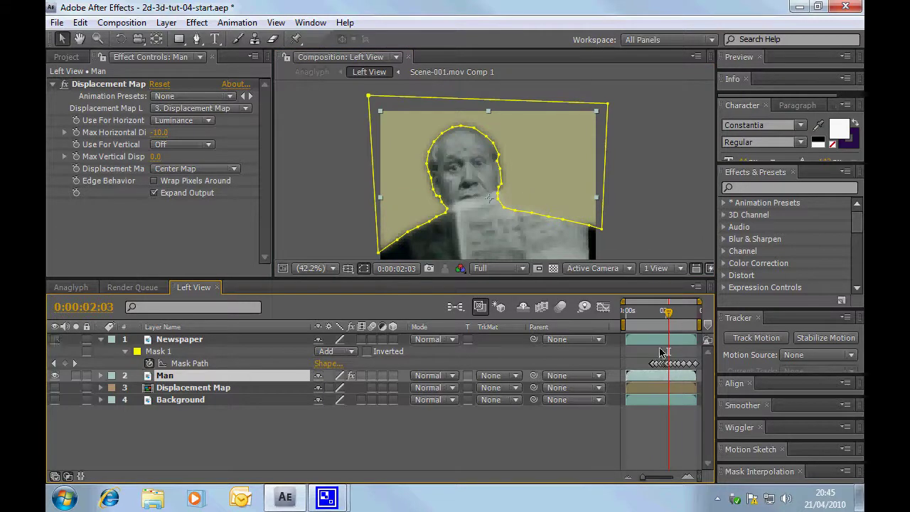
{"action": "left_click_drag", "start_coordinate": [666, 311], "coordinate": [707, 328]}
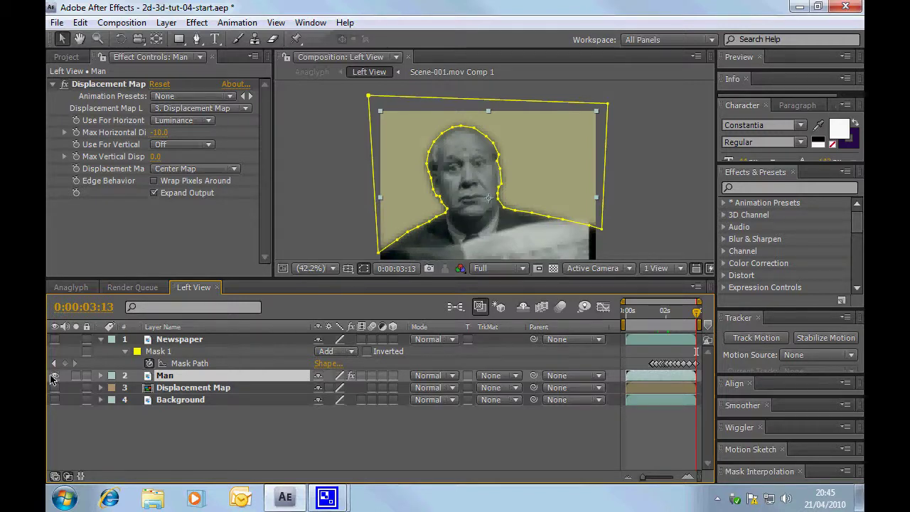
{"action": "left_click", "coordinate": [55, 376]}
{"action": "left_click", "coordinate": [55, 375]}
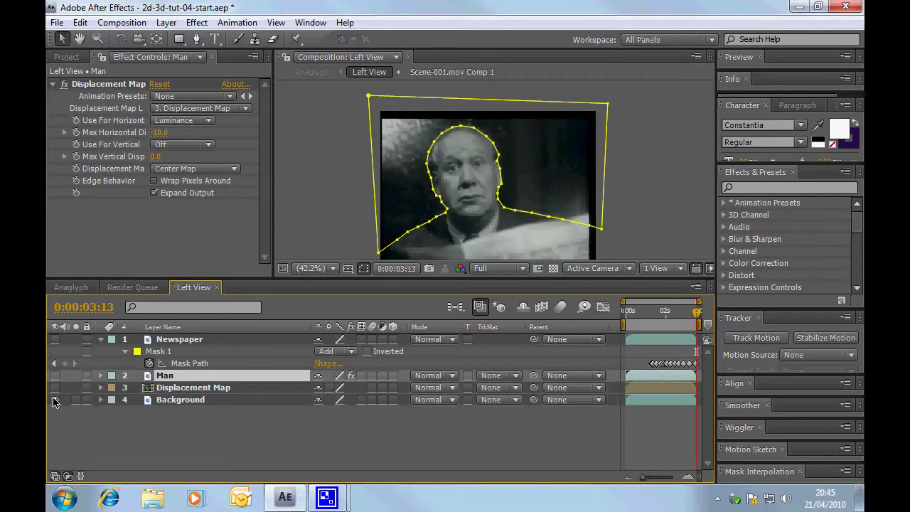
{"action": "left_click", "coordinate": [204, 444]}
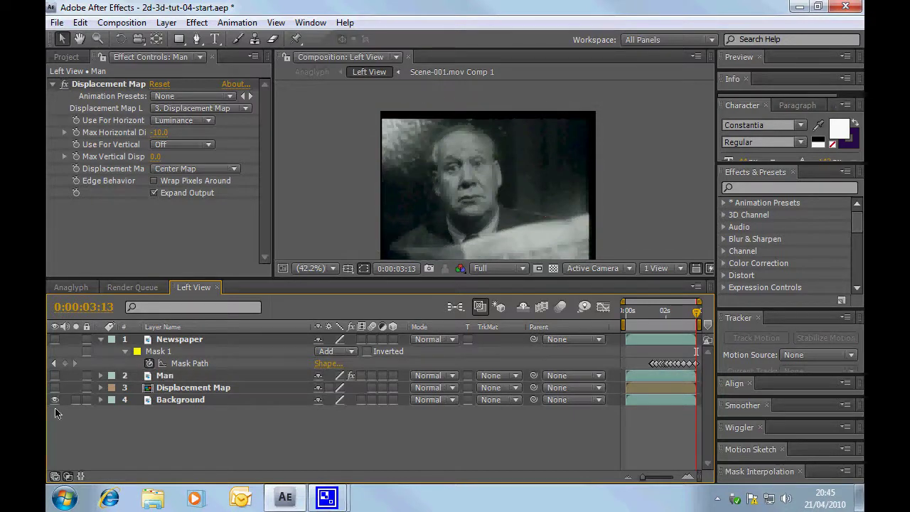
{"action": "left_click", "coordinate": [55, 341]}
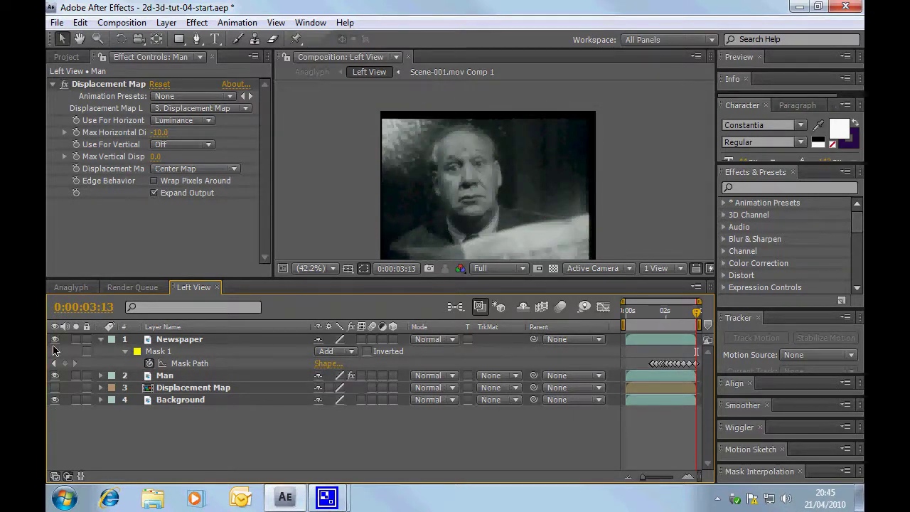
Enlarge the Anaglyph preview, scrub to 0:00:01:20, and select the Newspaper layer
{"action": "left_click", "coordinate": [71, 288]}
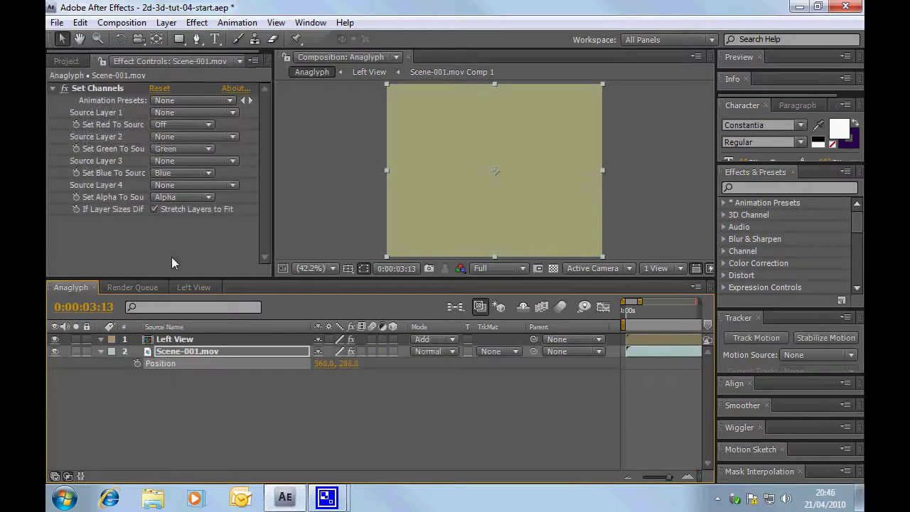
{"action": "left_click", "coordinate": [284, 57]}
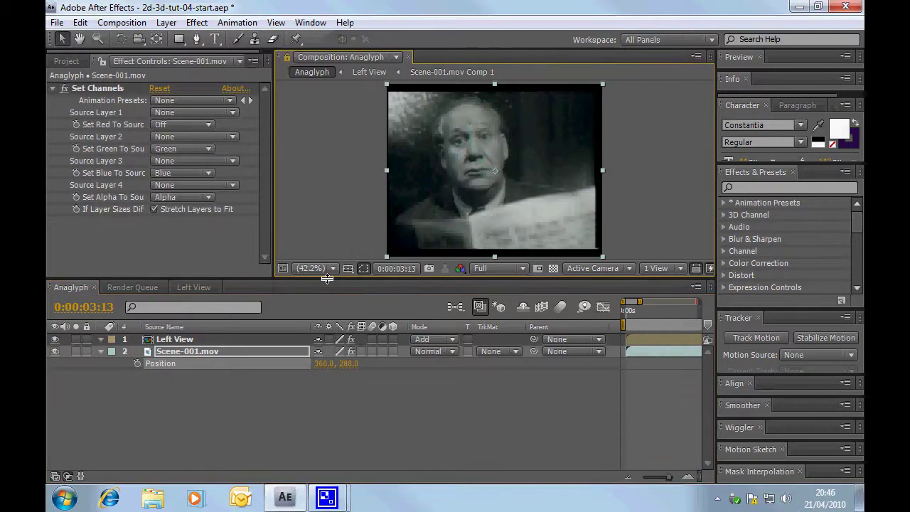
{"action": "left_click_drag", "start_coordinate": [327, 279], "coordinate": [235, 347]}
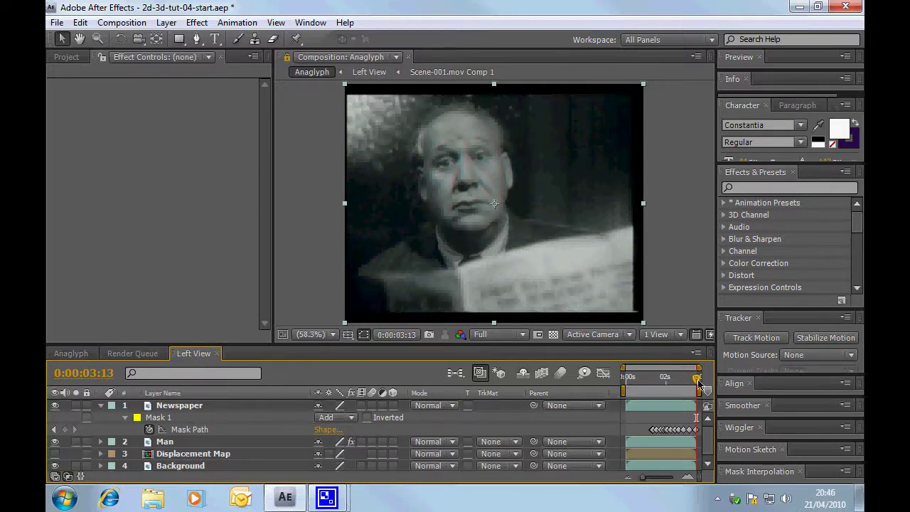
{"action": "left_click_drag", "start_coordinate": [699, 384], "coordinate": [657, 382]}
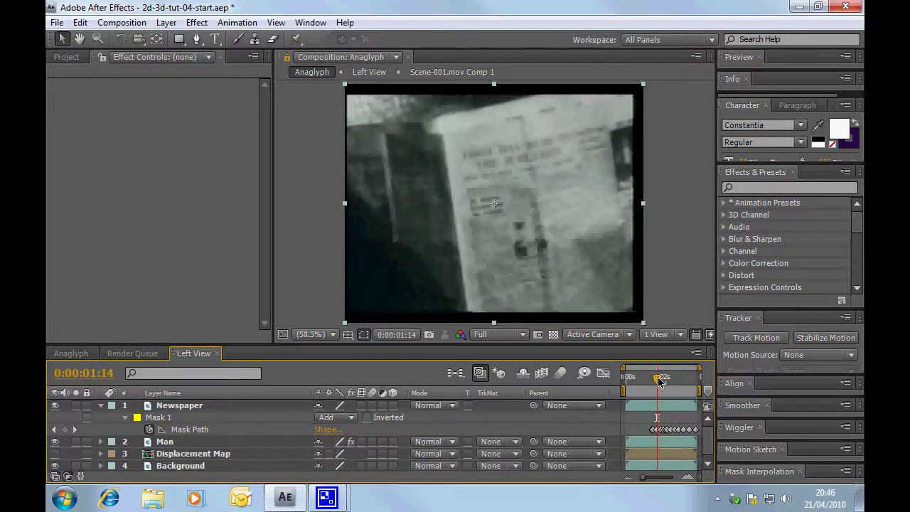
{"action": "left_click_drag", "start_coordinate": [660, 382], "coordinate": [664, 382]}
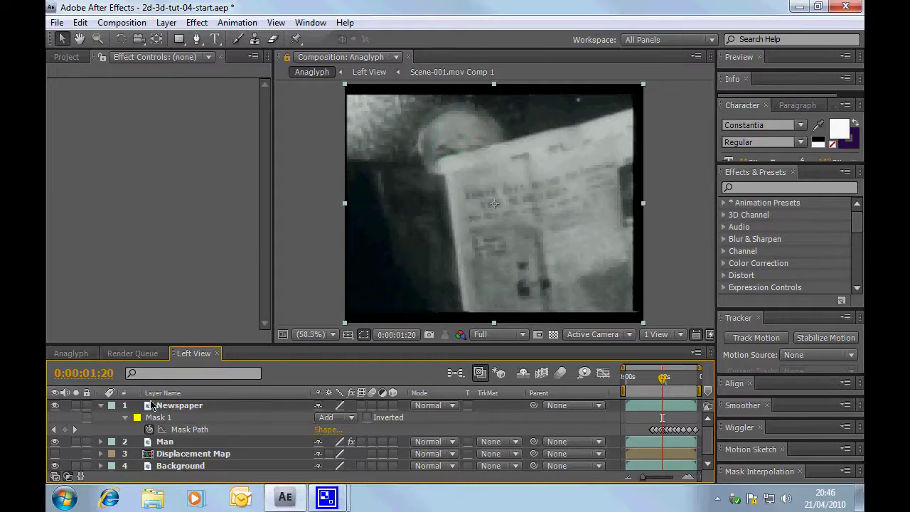
{"action": "left_click", "coordinate": [153, 405]}
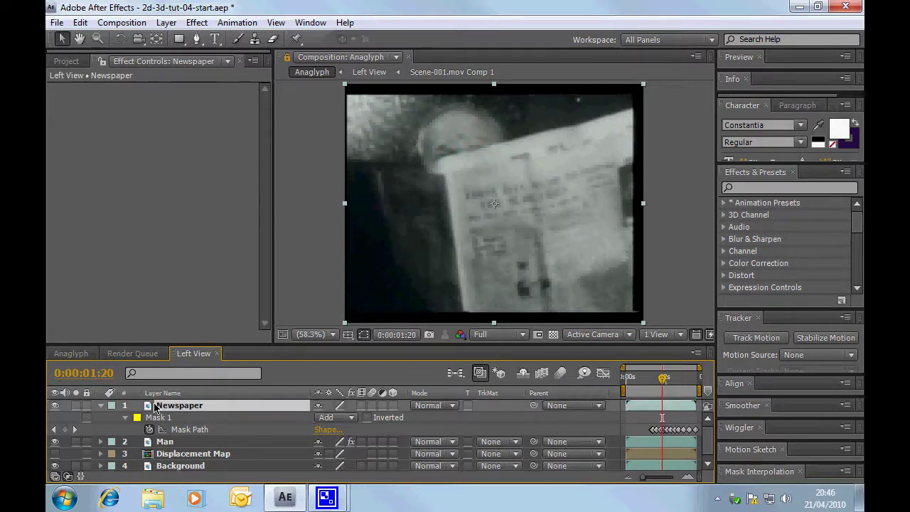
Offset the Newspaper and Background layers sideways, then scrub back near 0:00:01:03 to check fringing
{"action": "key", "text": "Return"}
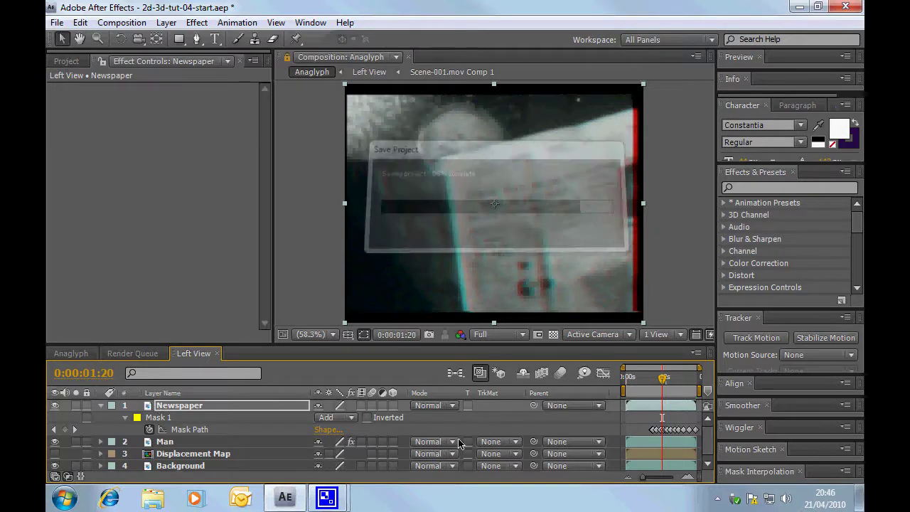
{"action": "left_click", "coordinate": [191, 466]}
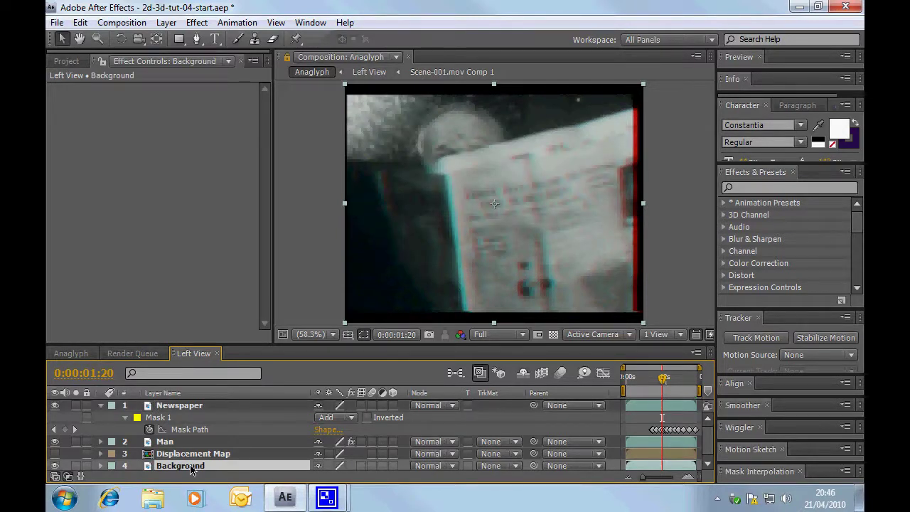
{"action": "key", "text": "Return"}
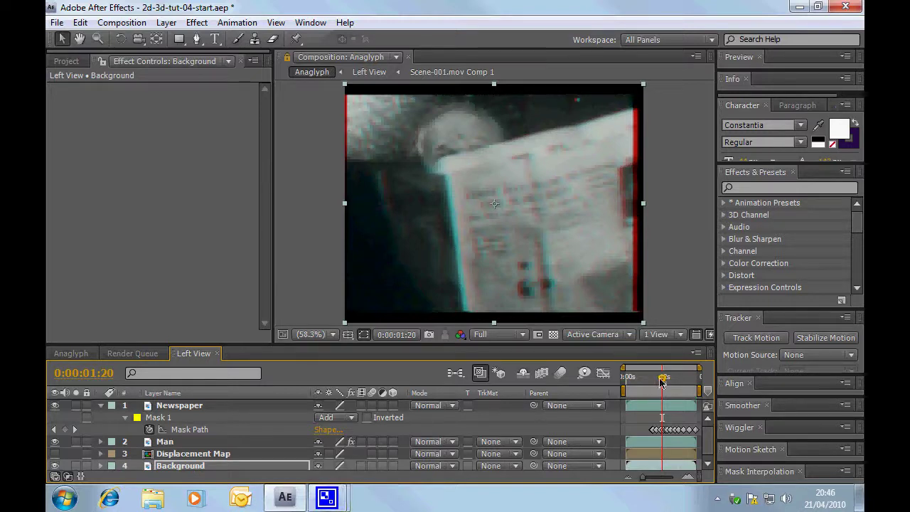
{"action": "left_click_drag", "start_coordinate": [660, 382], "coordinate": [623, 382]}
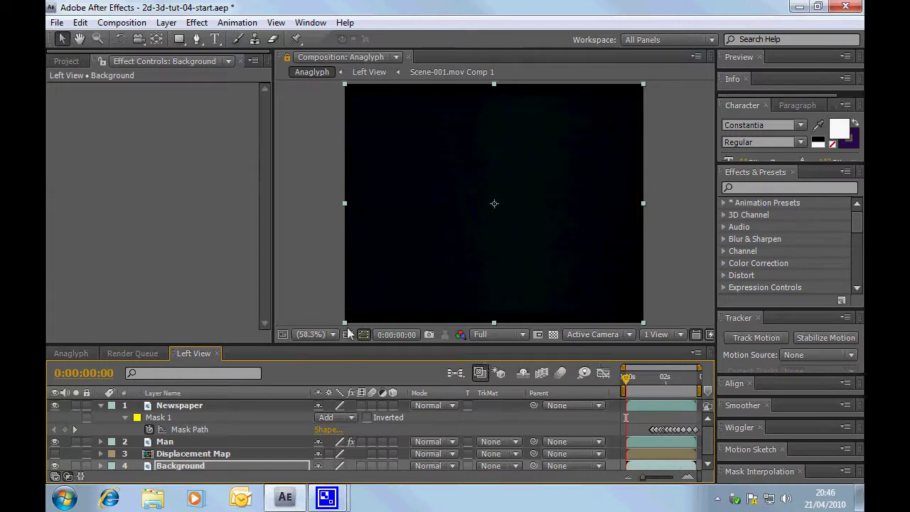
Show the Anaglyph composition's Left View and Scene-001.mov layers in the timeline
{"action": "left_click", "coordinate": [97, 354]}
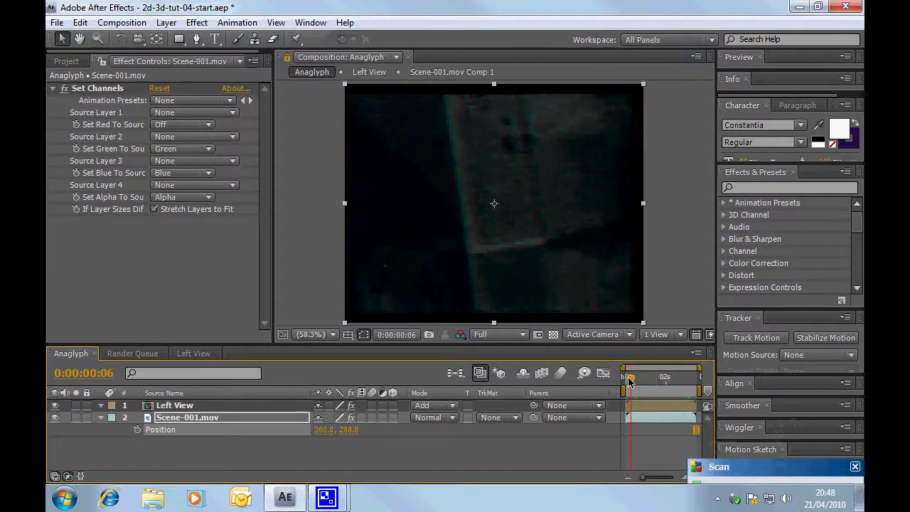
{"action": "left_click_drag", "start_coordinate": [660, 381], "coordinate": [825, 407]}
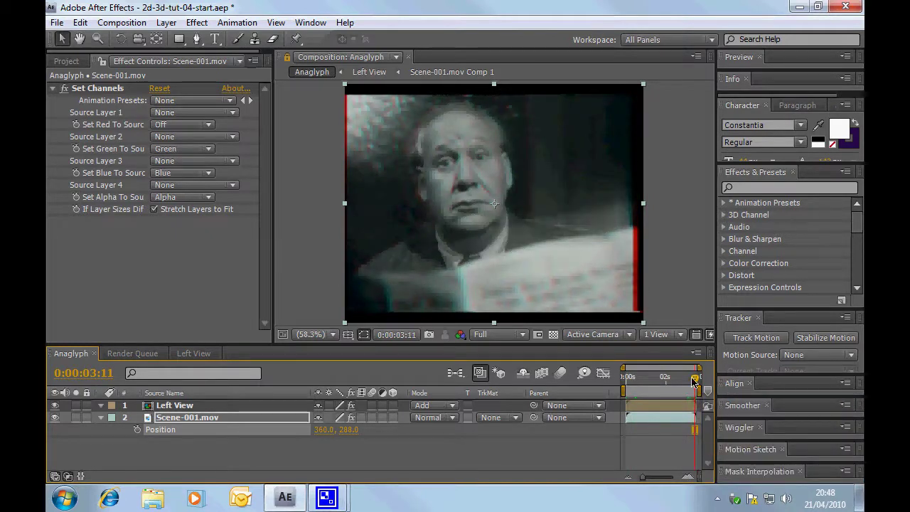
{"action": "left_click", "coordinate": [633, 379]}
{"action": "left_click_drag", "start_coordinate": [633, 380], "coordinate": [712, 384]}
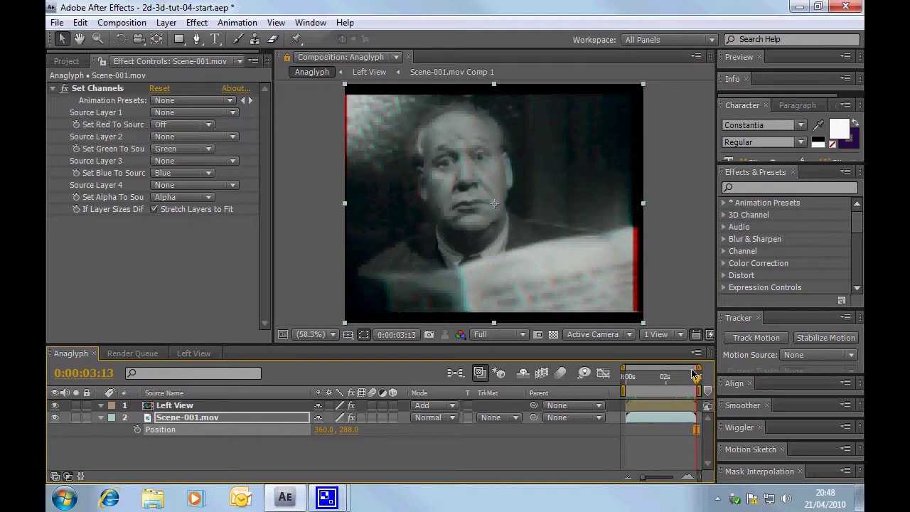